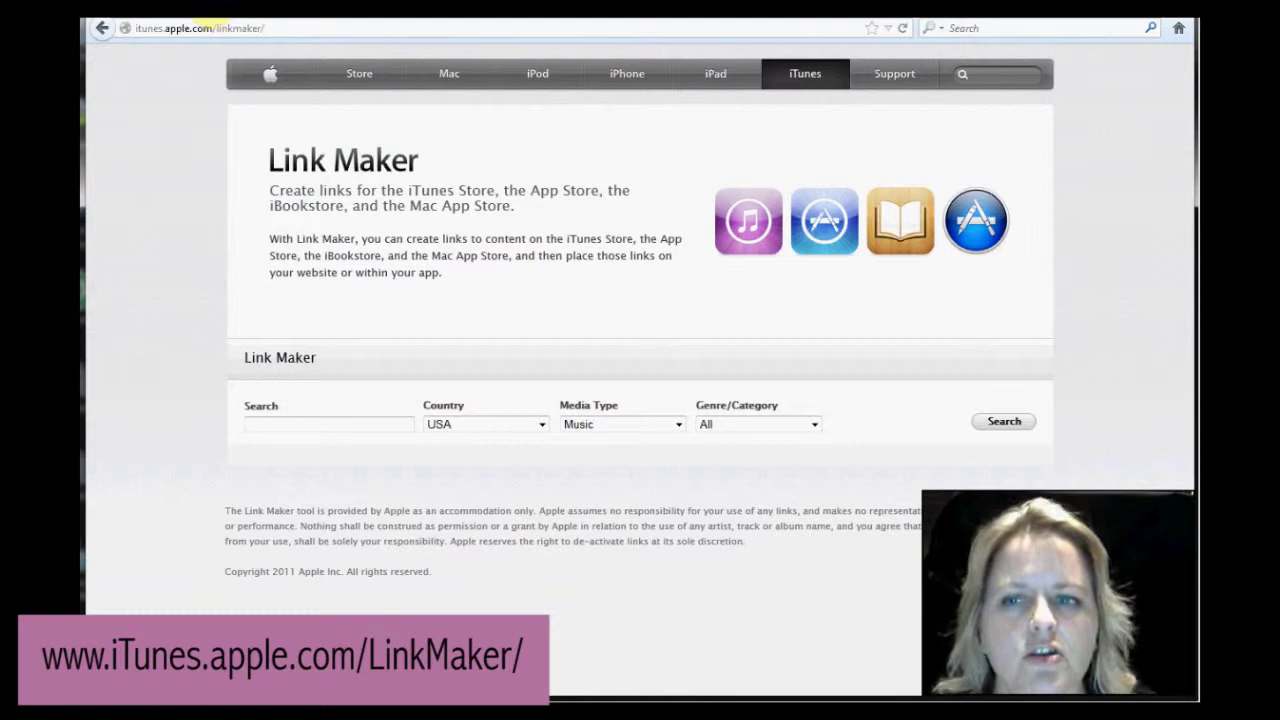
Step: Search Link Maker for "blogger interviews" with the media type set to Podcasts and look through the results
{"action": "left_click", "coordinate": [367, 420]}
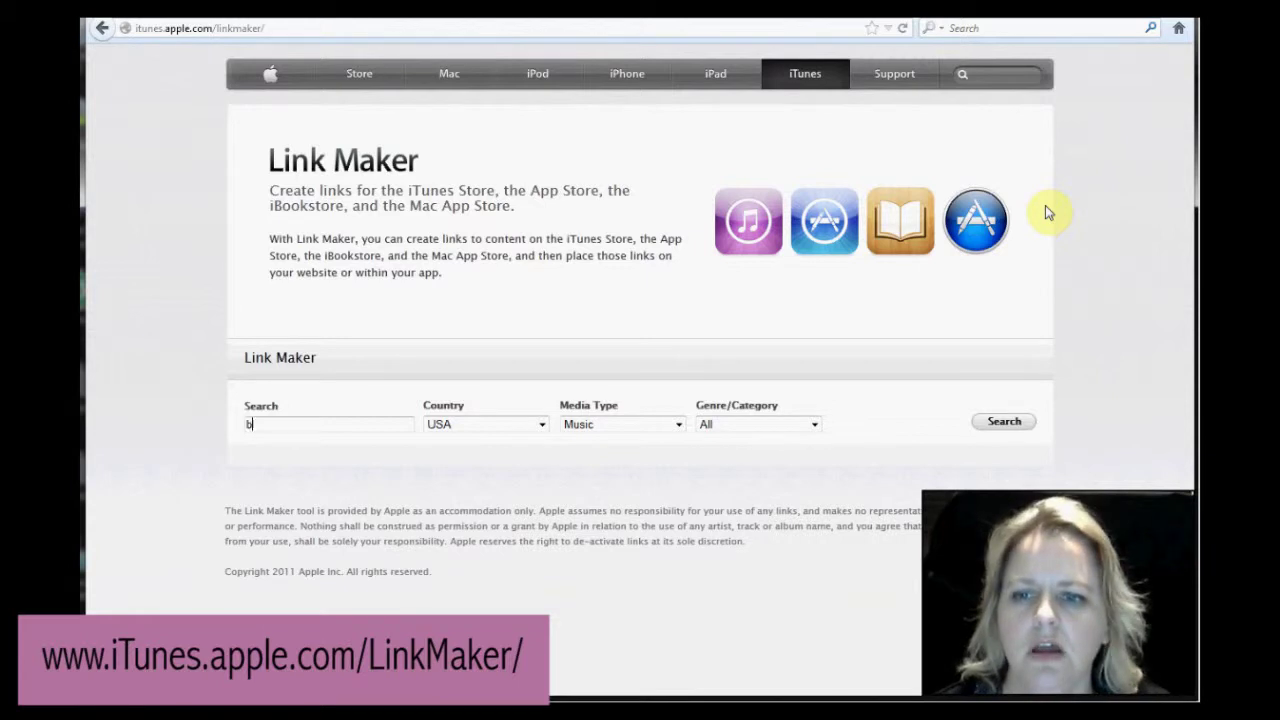
{"action": "type", "text": "blogger in"}
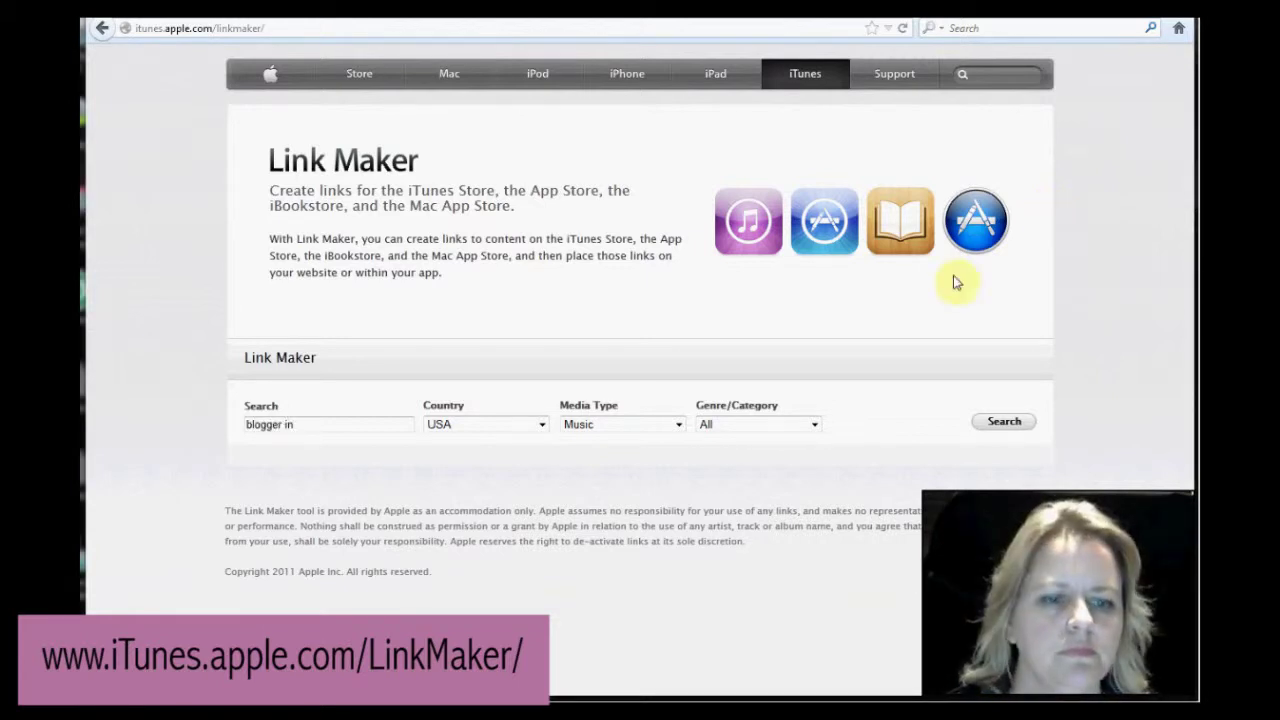
{"action": "triple_click", "coordinate": [323, 427]}
{"action": "left_click", "coordinate": [321, 425]}
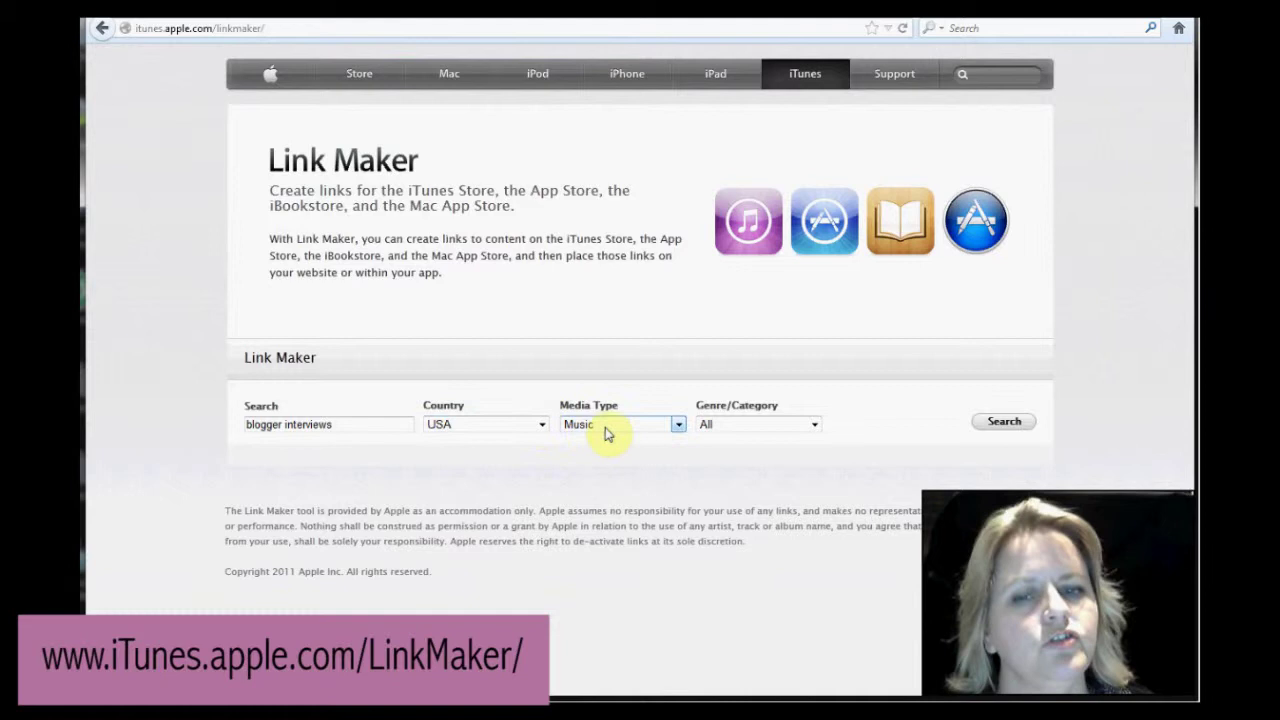
{"action": "left_click", "coordinate": [678, 424]}
{"action": "left_click", "coordinate": [645, 543]}
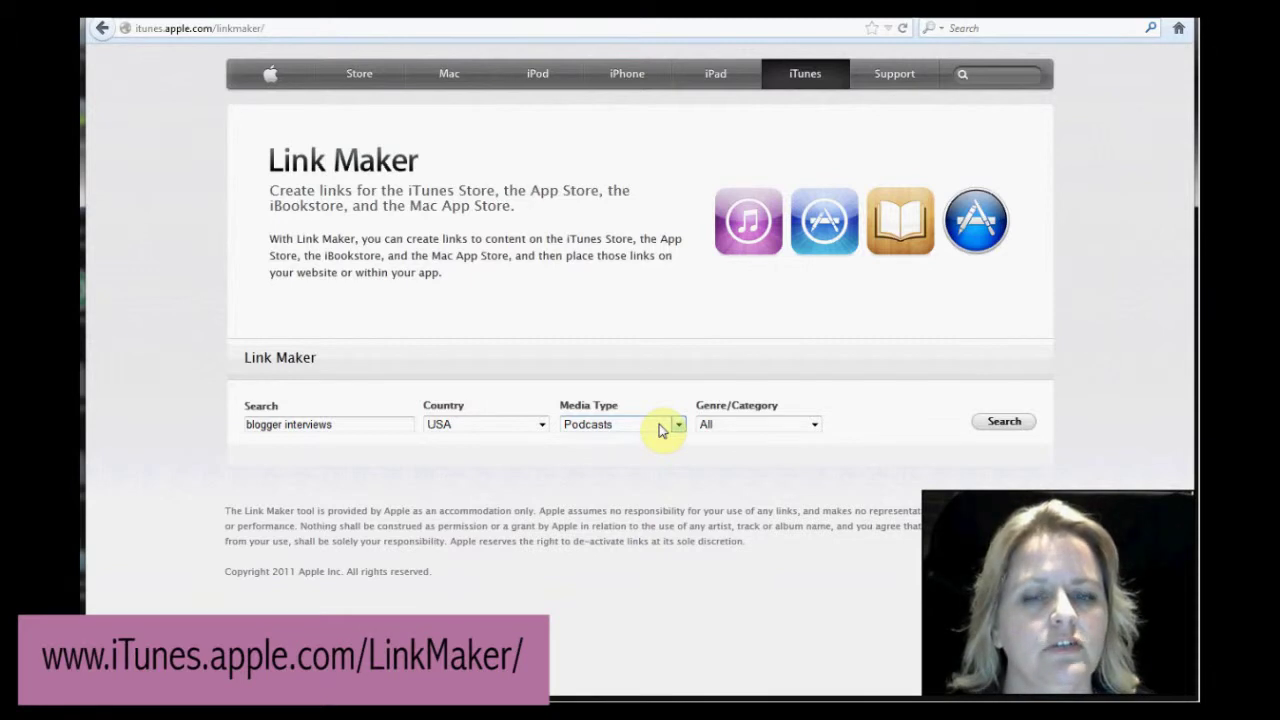
{"action": "left_click", "coordinate": [992, 421]}
{"action": "scroll", "coordinate": [997, 417], "scroll_direction": "down", "scroll_amount": 2}
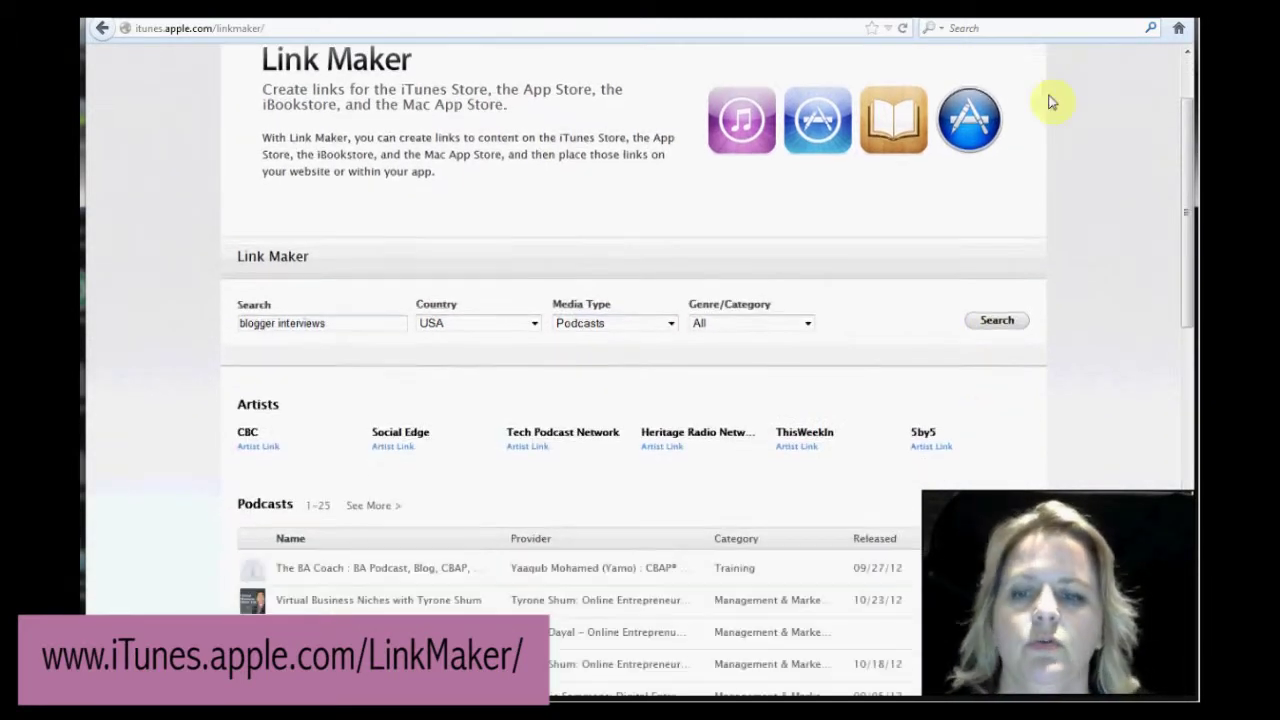
{"action": "left_click_drag", "start_coordinate": [1193, 148], "coordinate": [1172, 284]}
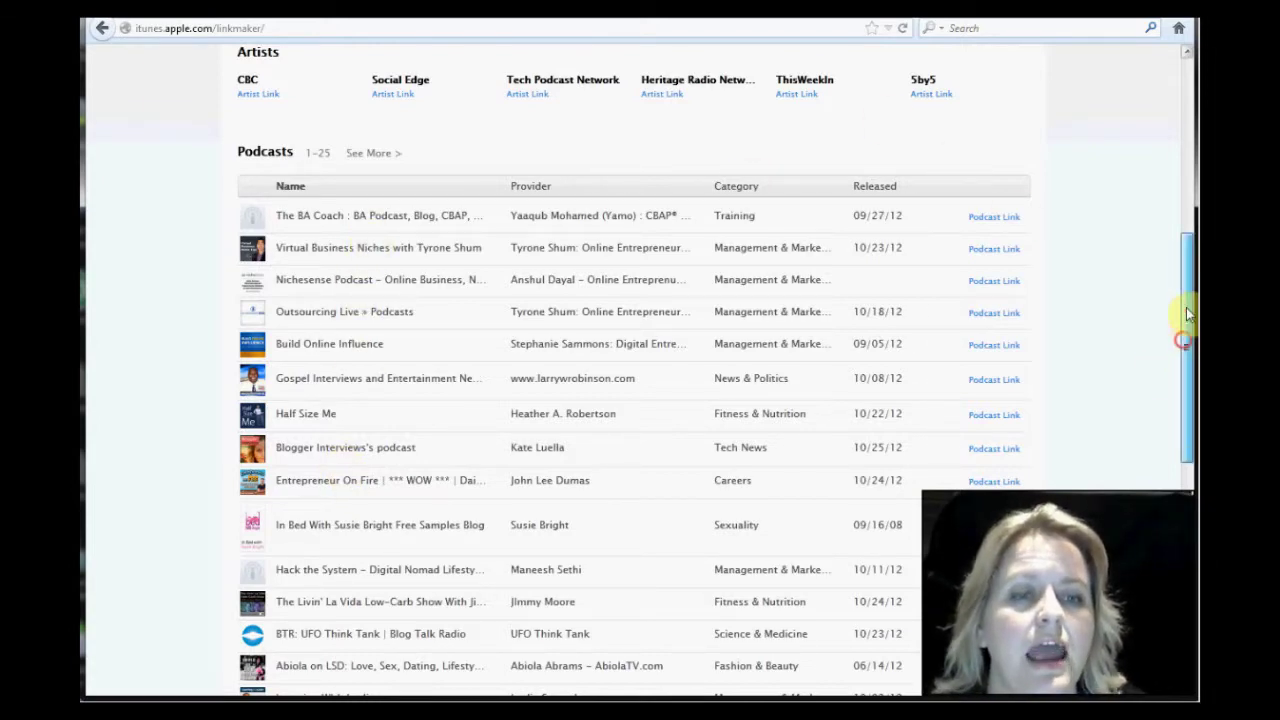
Step: Set the country to Australia and the media type to Podcasts, and rerun the "blogger interviews" search
{"action": "left_click_drag", "start_coordinate": [1185, 338], "coordinate": [1188, 275]}
{"action": "left_click", "coordinate": [535, 140]}
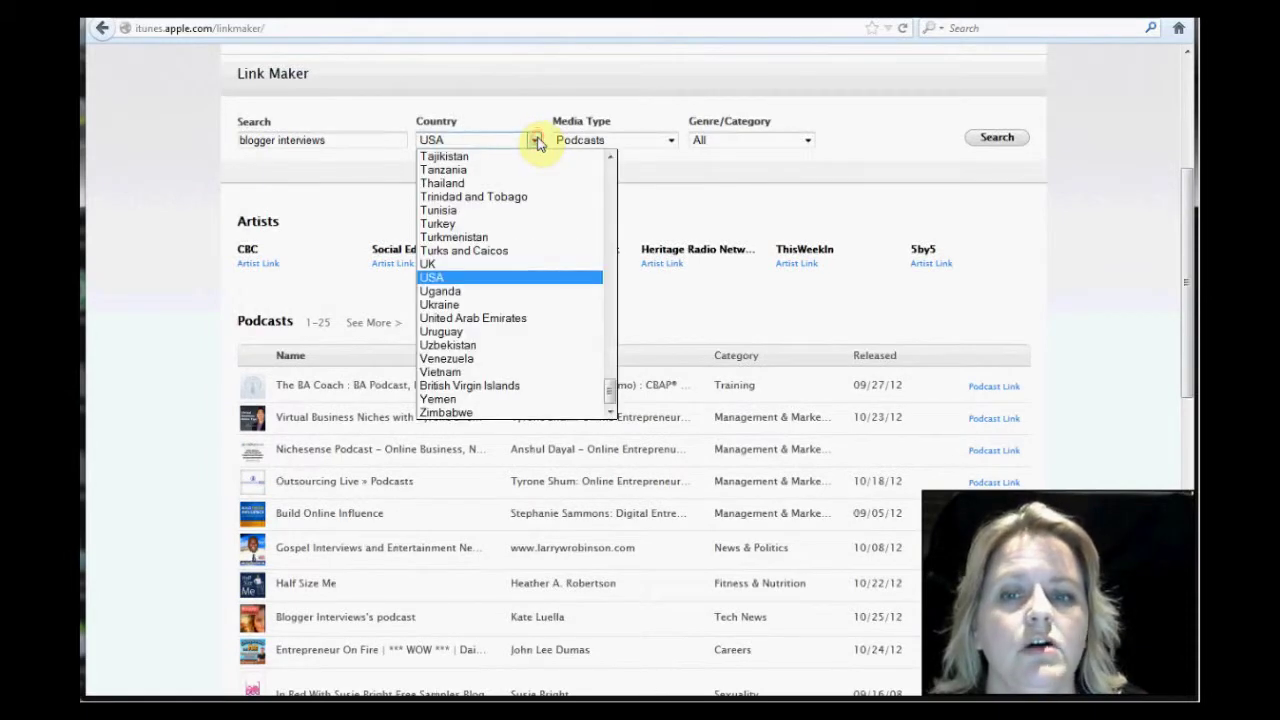
{"action": "left_click_drag", "start_coordinate": [608, 214], "coordinate": [606, 186]}
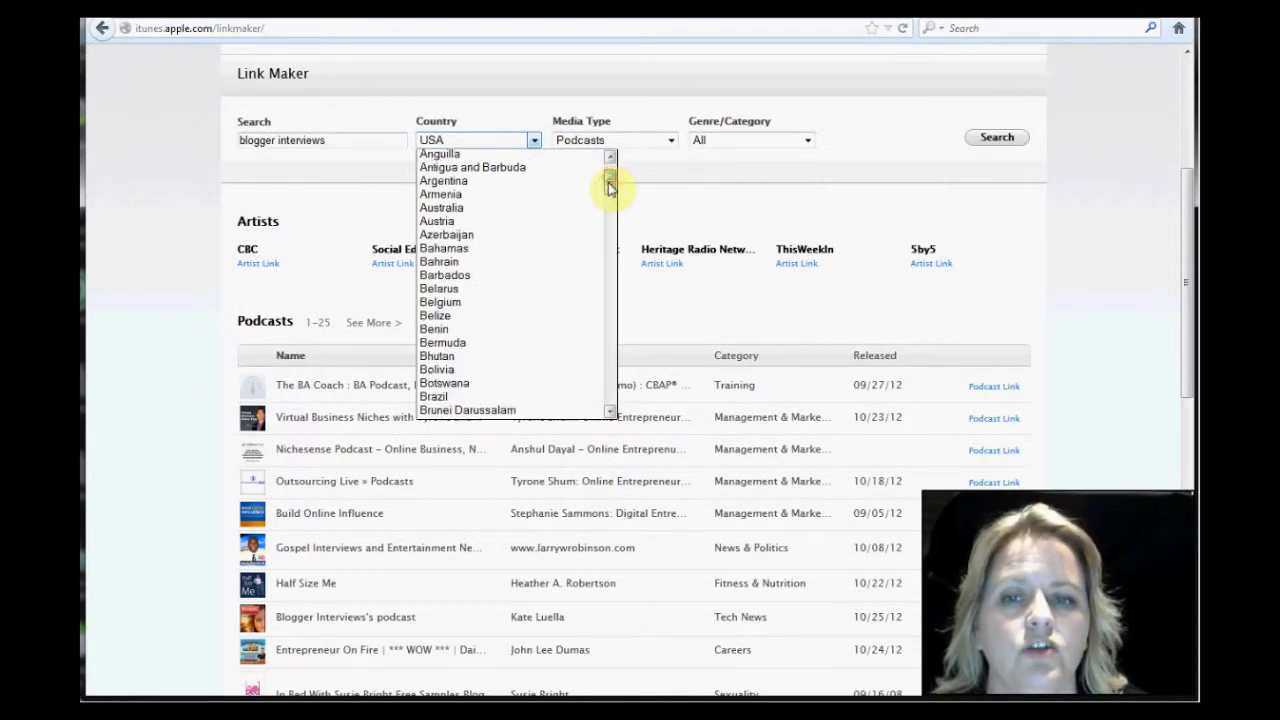
{"action": "left_click", "coordinate": [519, 210]}
{"action": "left_click", "coordinate": [997, 137]}
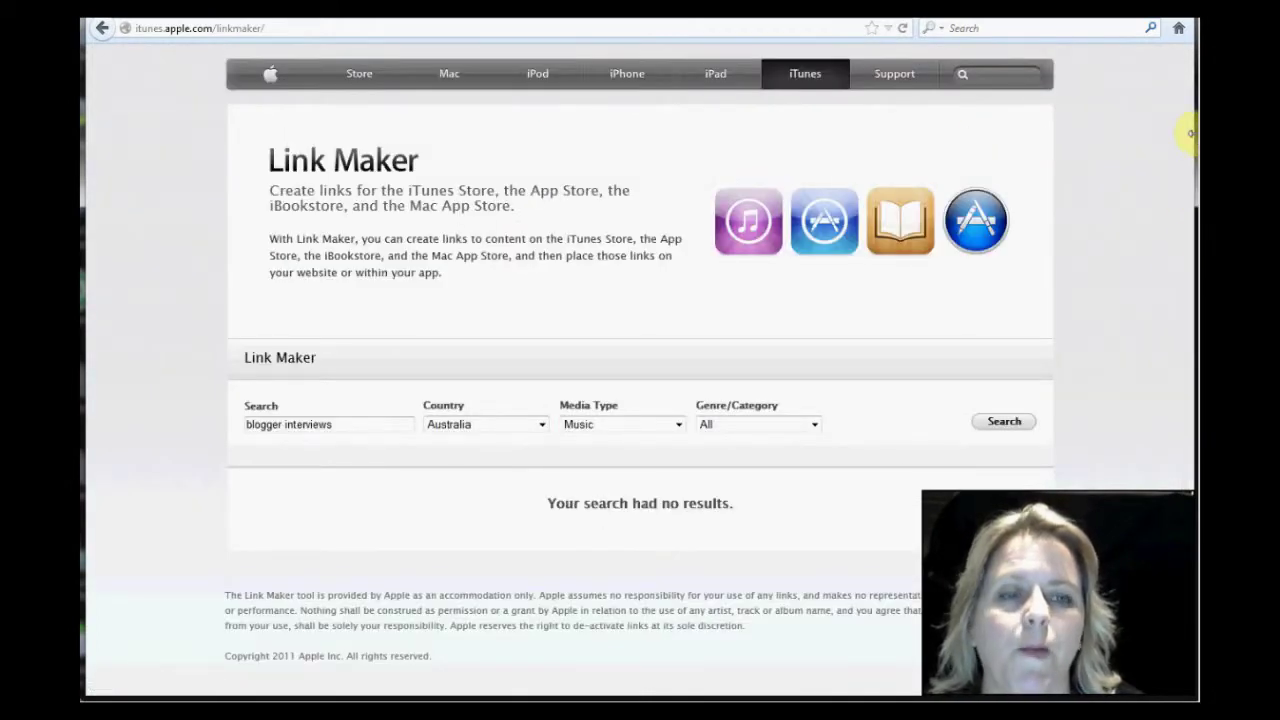
{"action": "left_click", "coordinate": [678, 424]}
{"action": "left_click", "coordinate": [630, 549]}
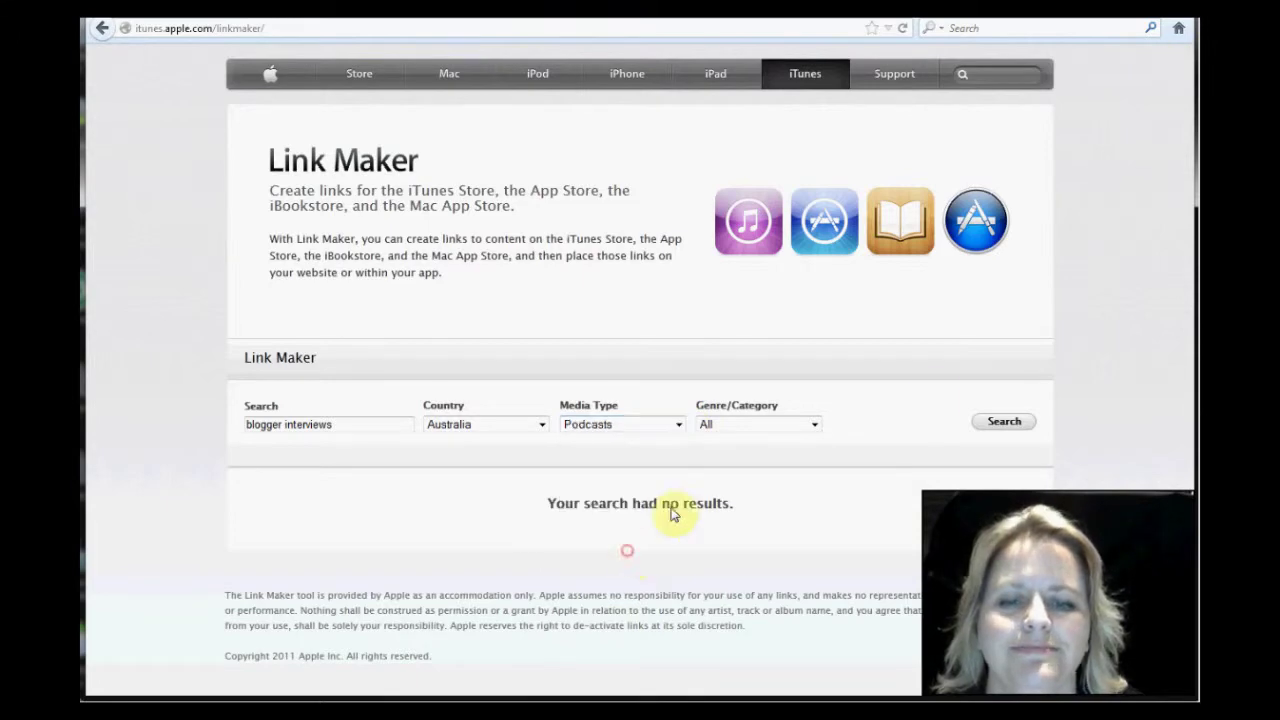
{"action": "left_click", "coordinate": [995, 422]}
{"action": "scroll", "coordinate": [1063, 253], "scroll_direction": "down", "scroll_amount": 2}
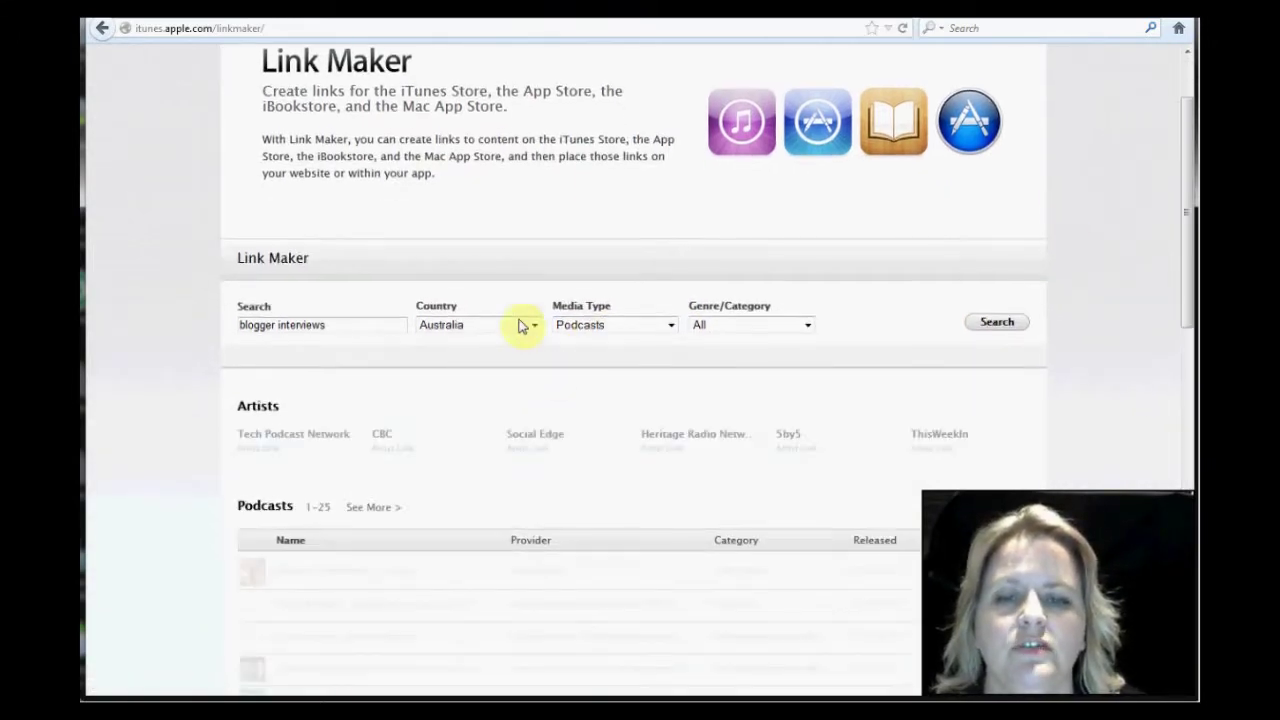
{"action": "left_click_drag", "start_coordinate": [1190, 170], "coordinate": [1183, 245]}
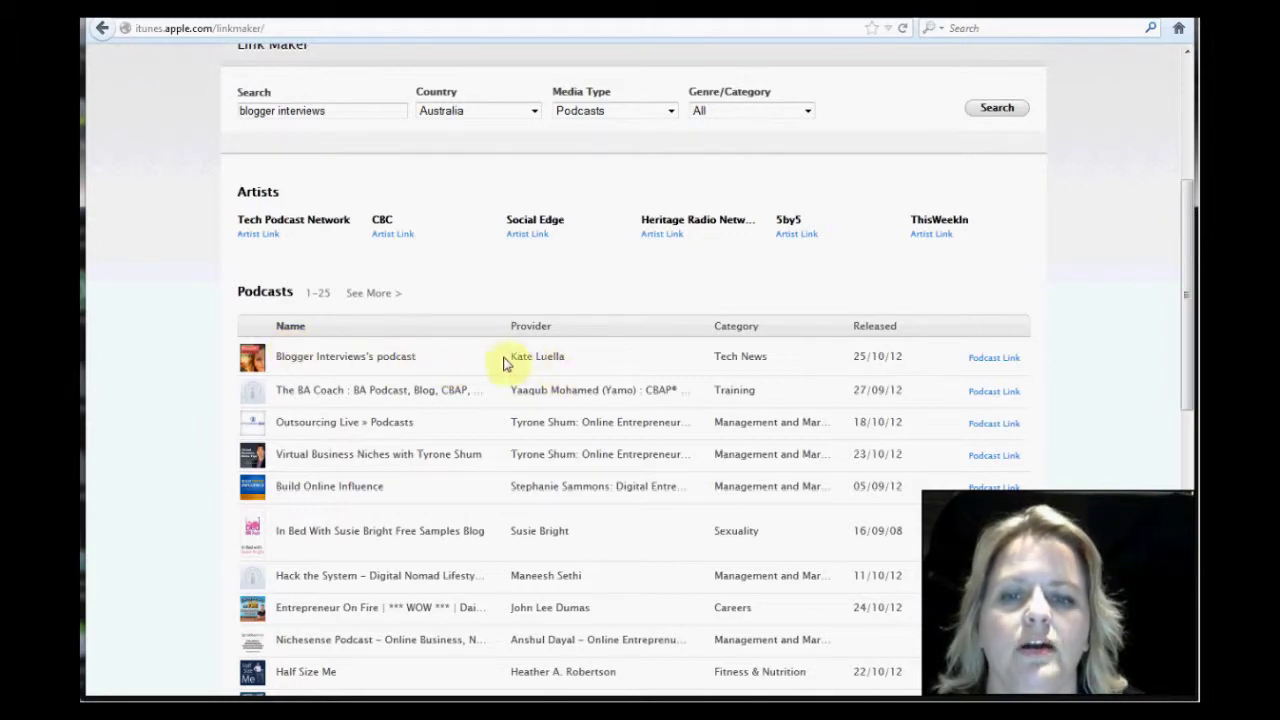
Step: Open the podcast link for Blogger Interviews's podcast and compare the Large button, Small button and Text Only HTML formats
{"action": "left_click", "coordinate": [991, 359]}
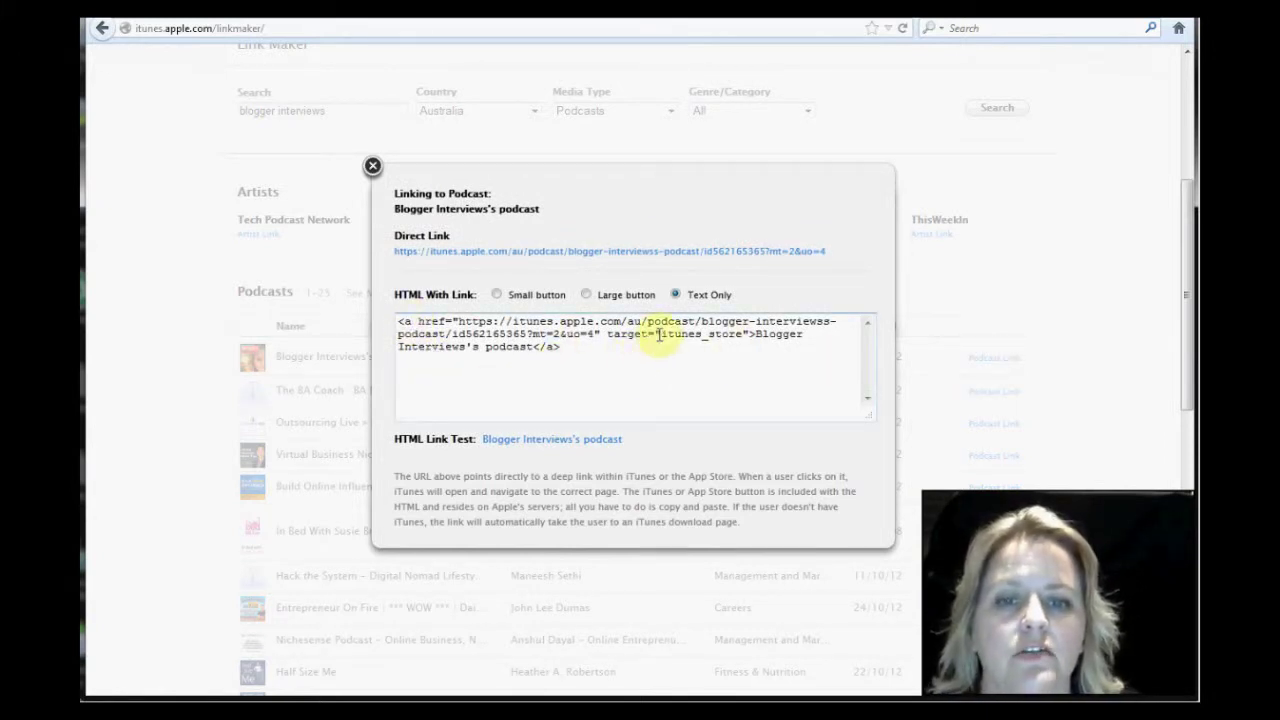
{"action": "left_click", "coordinate": [586, 294]}
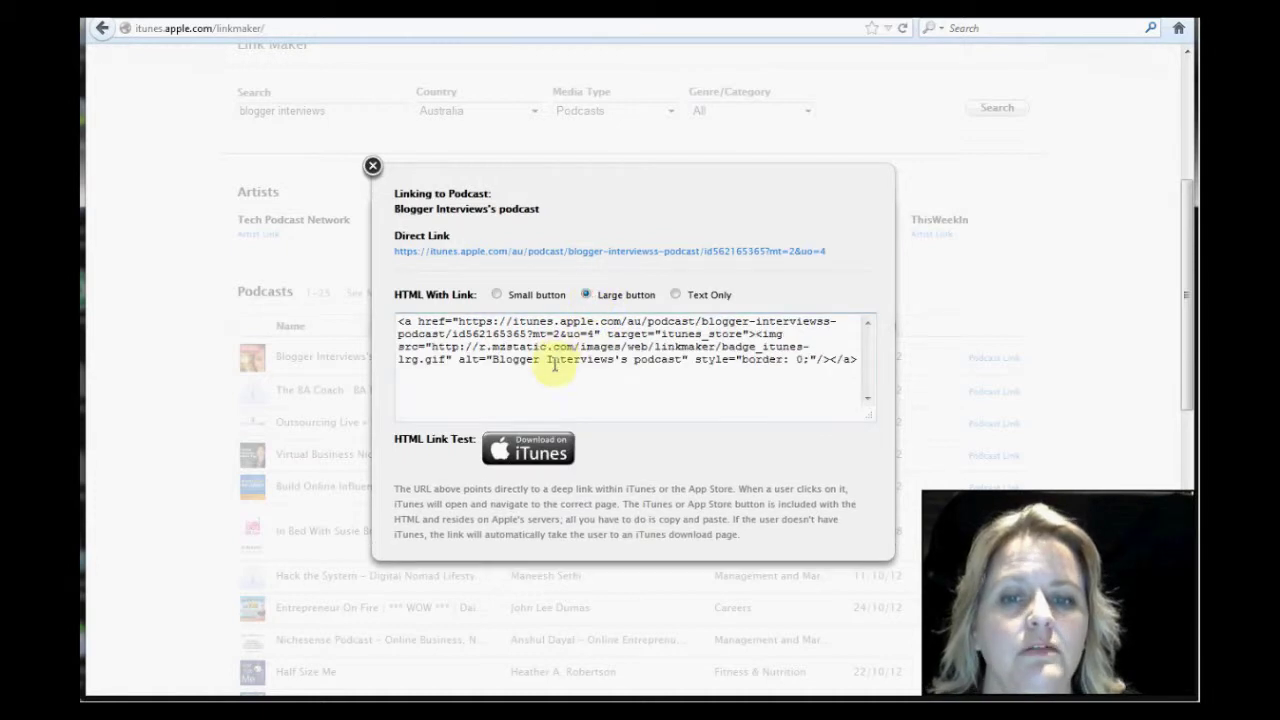
{"action": "left_click", "coordinate": [496, 294]}
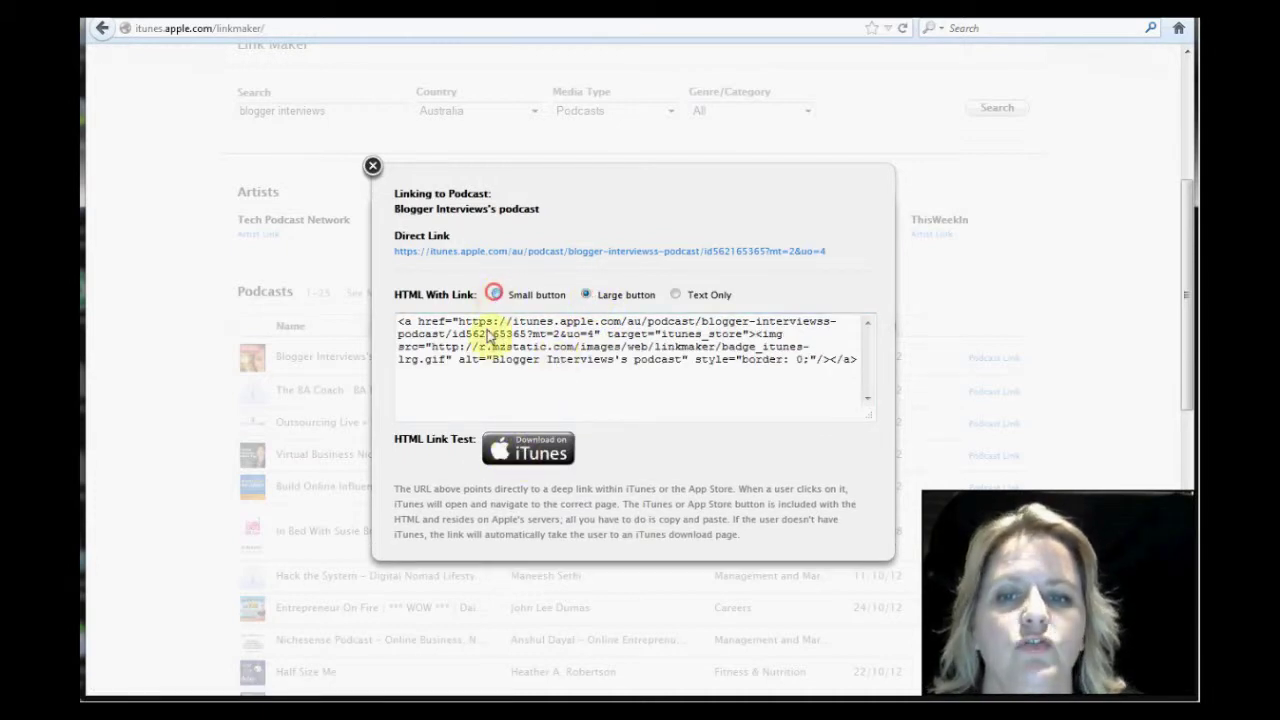
{"action": "left_click", "coordinate": [675, 294]}
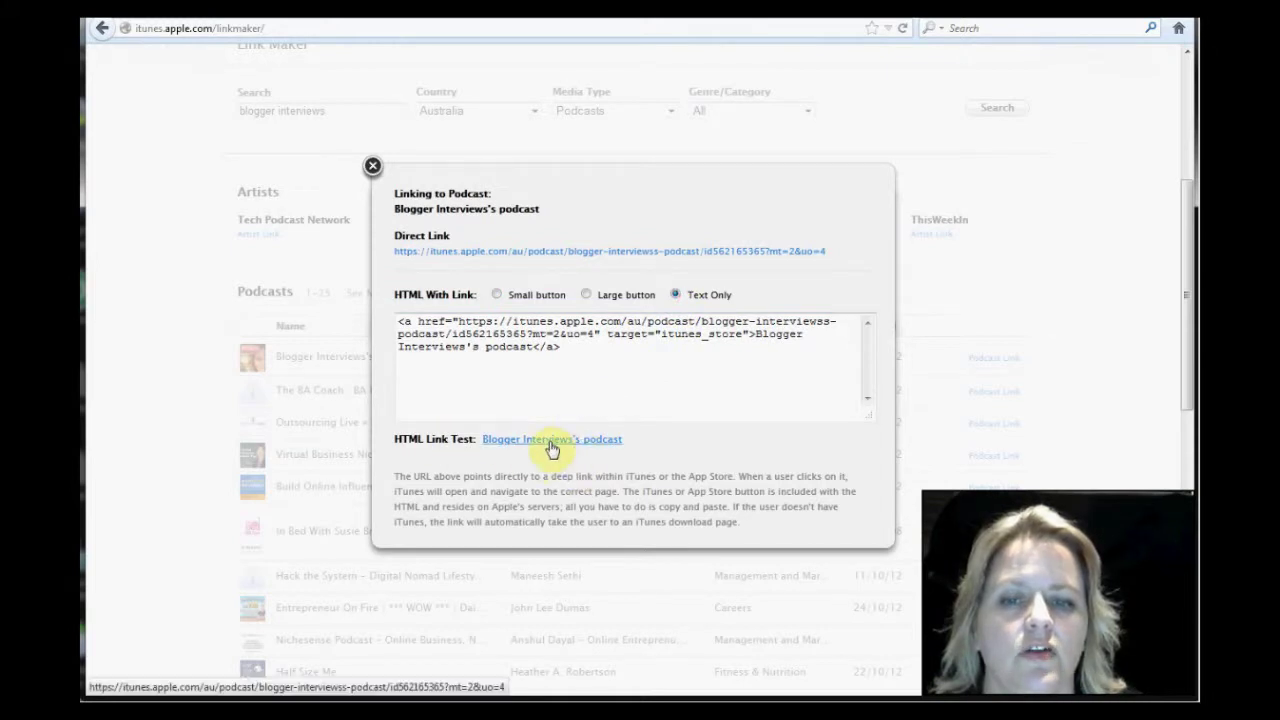
{"action": "mouse_move", "coordinate": [569, 391]}
{"action": "left_mouse_down"}
{"action": "mouse_move", "coordinate": [569, 368]}
{"action": "mouse_move", "coordinate": [389, 313]}
{"action": "left_mouse_up"}
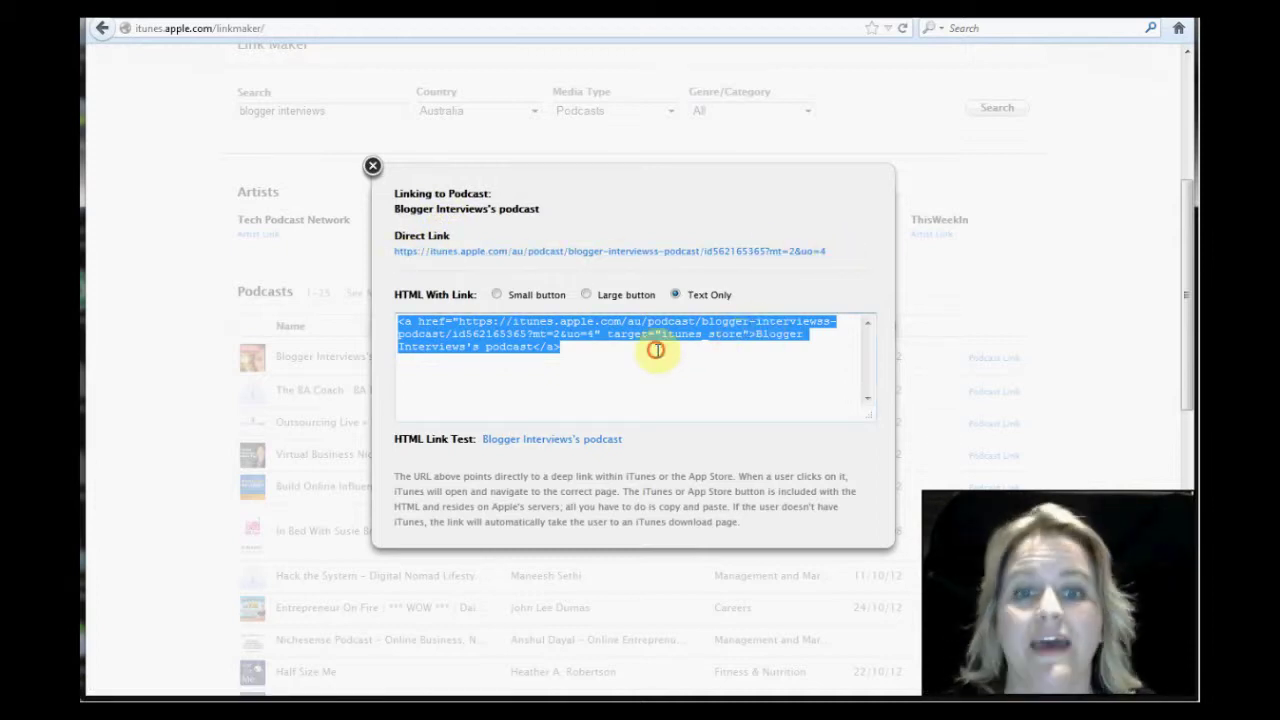
Step: Set the HTML link format to Large button and copy the generated code
{"action": "left_click", "coordinate": [497, 294]}
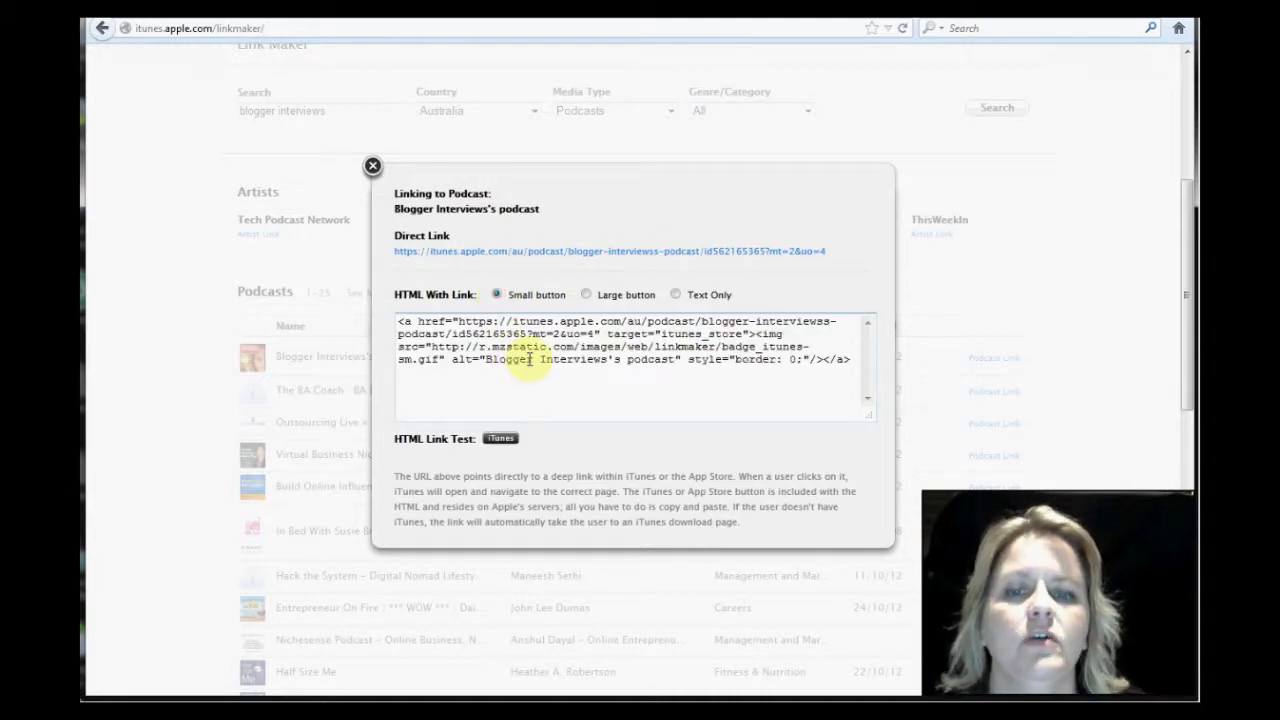
{"action": "left_click", "coordinate": [587, 294]}
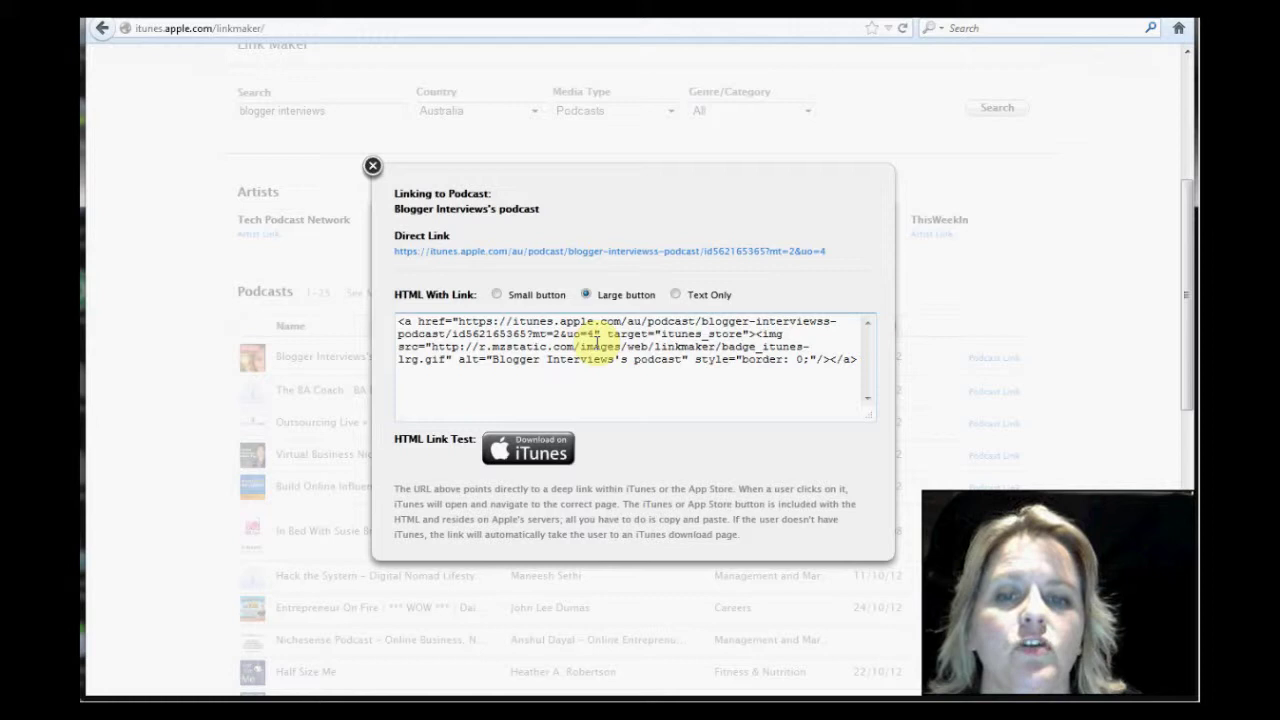
{"action": "left_click", "coordinate": [597, 343]}
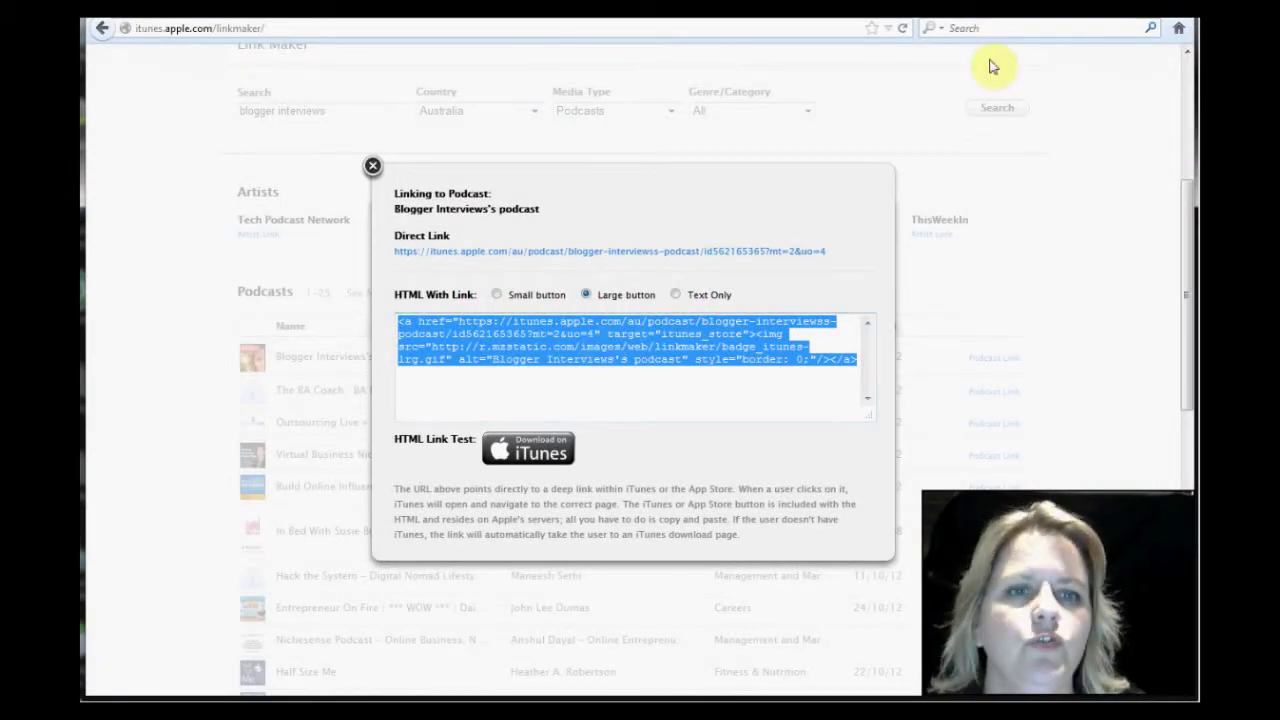
Step: Switch to The Child Parent WordPress site and open its Widgets page in the admin area
{"action": "left_click", "coordinate": [1063, 18]}
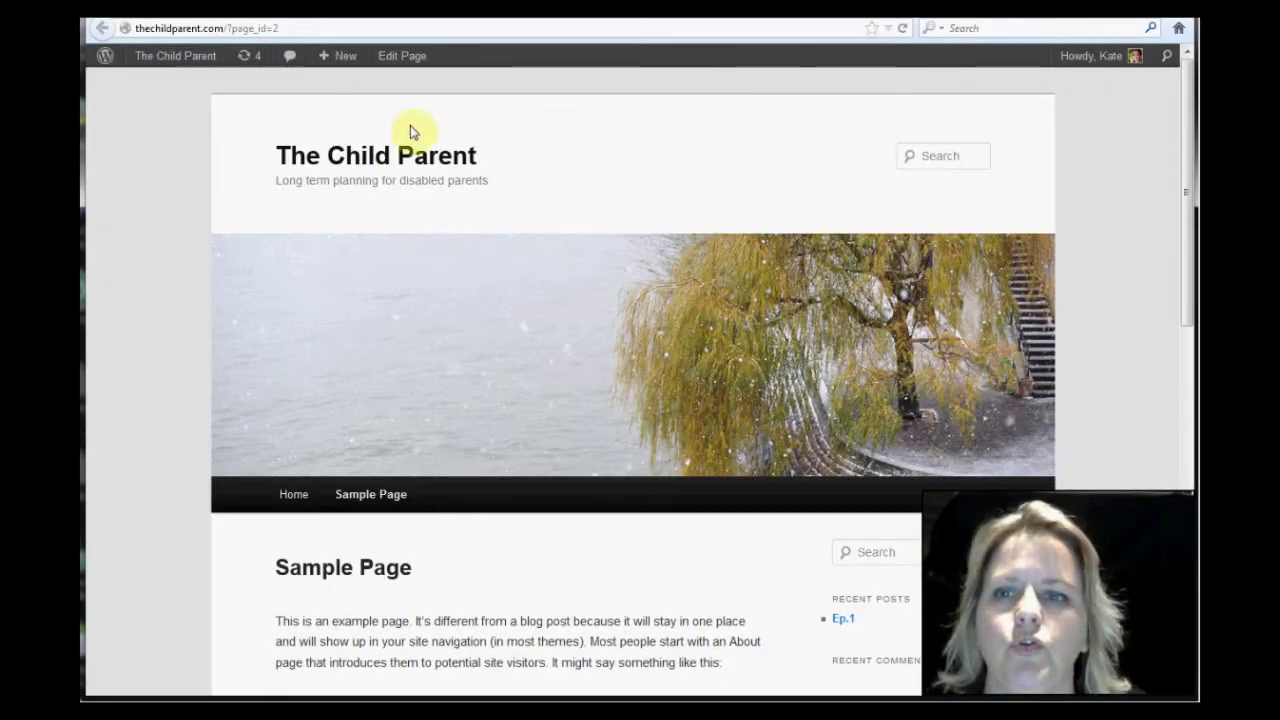
{"action": "mouse_move", "coordinate": [220, 55]}
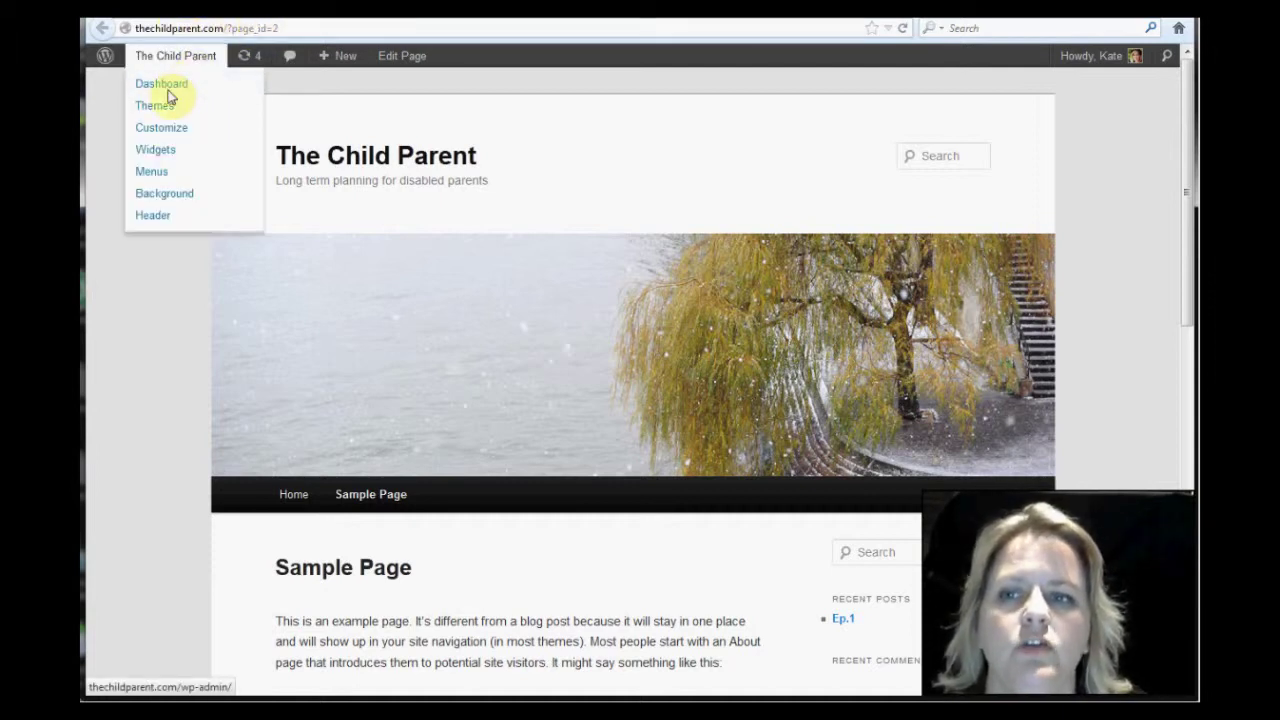
{"action": "left_click", "coordinate": [172, 90]}
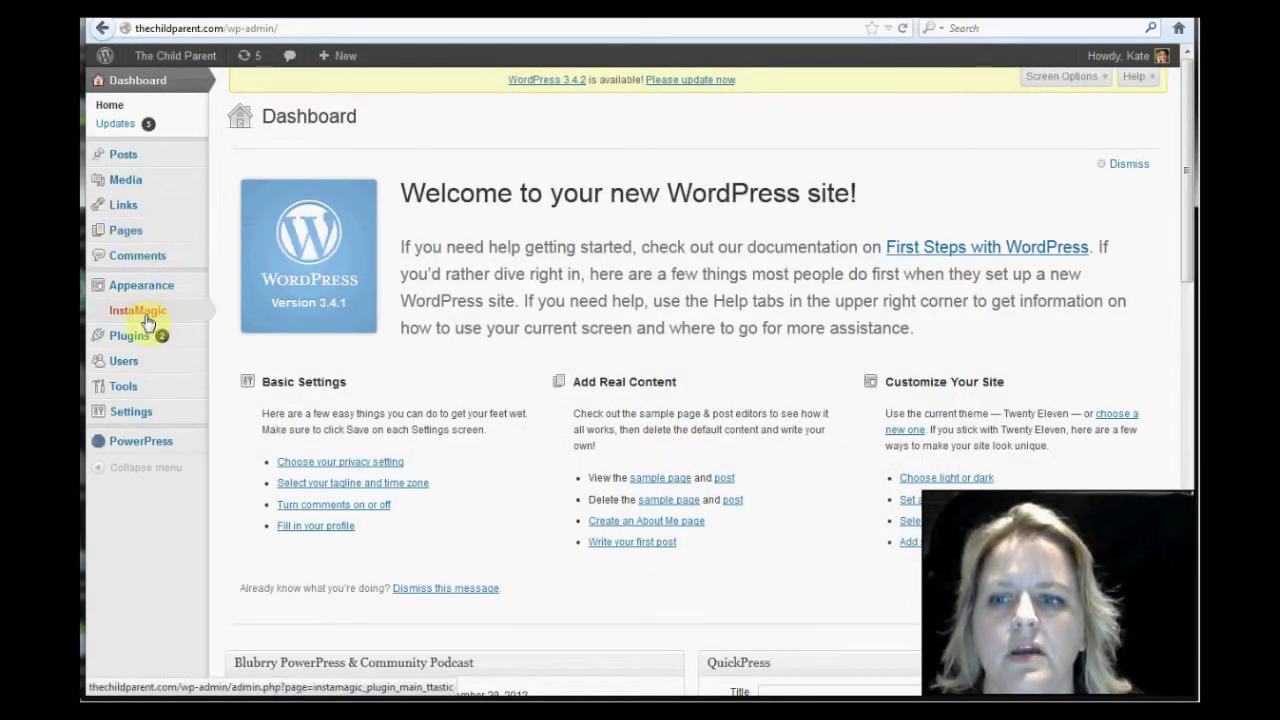
{"action": "mouse_move", "coordinate": [131, 342]}
{"action": "mouse_move", "coordinate": [149, 286]}
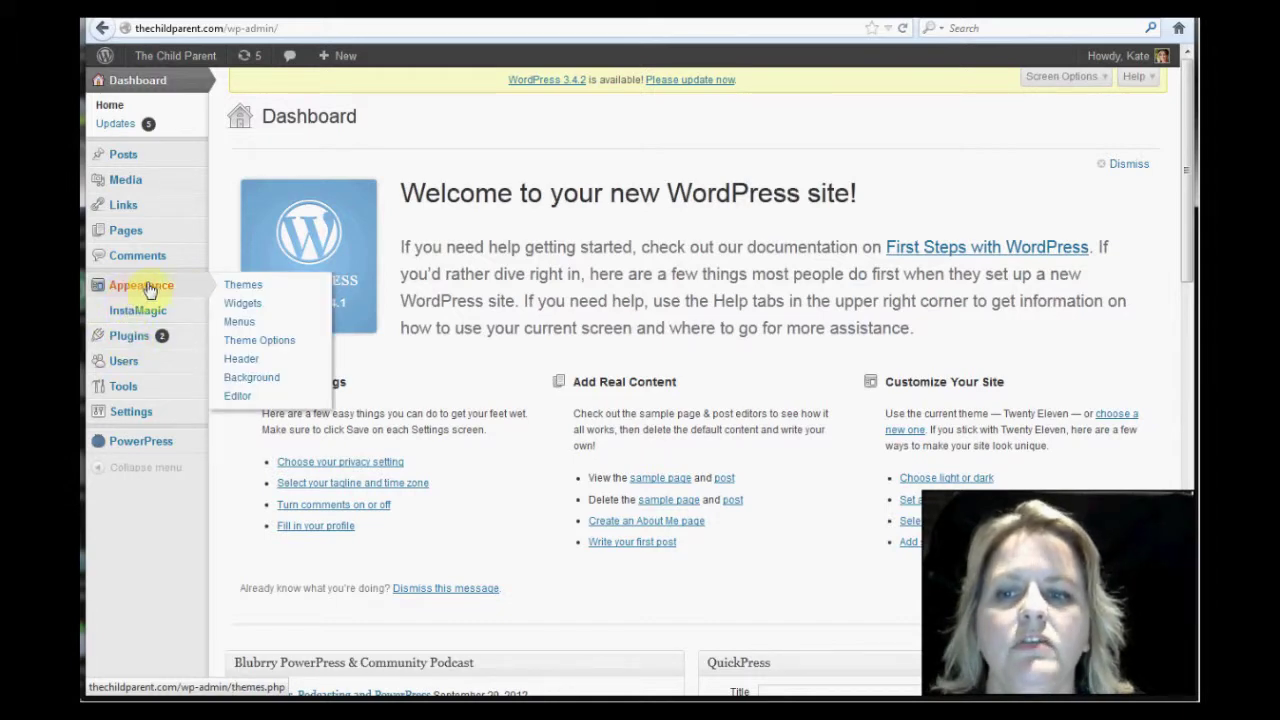
{"action": "left_click", "coordinate": [240, 305]}
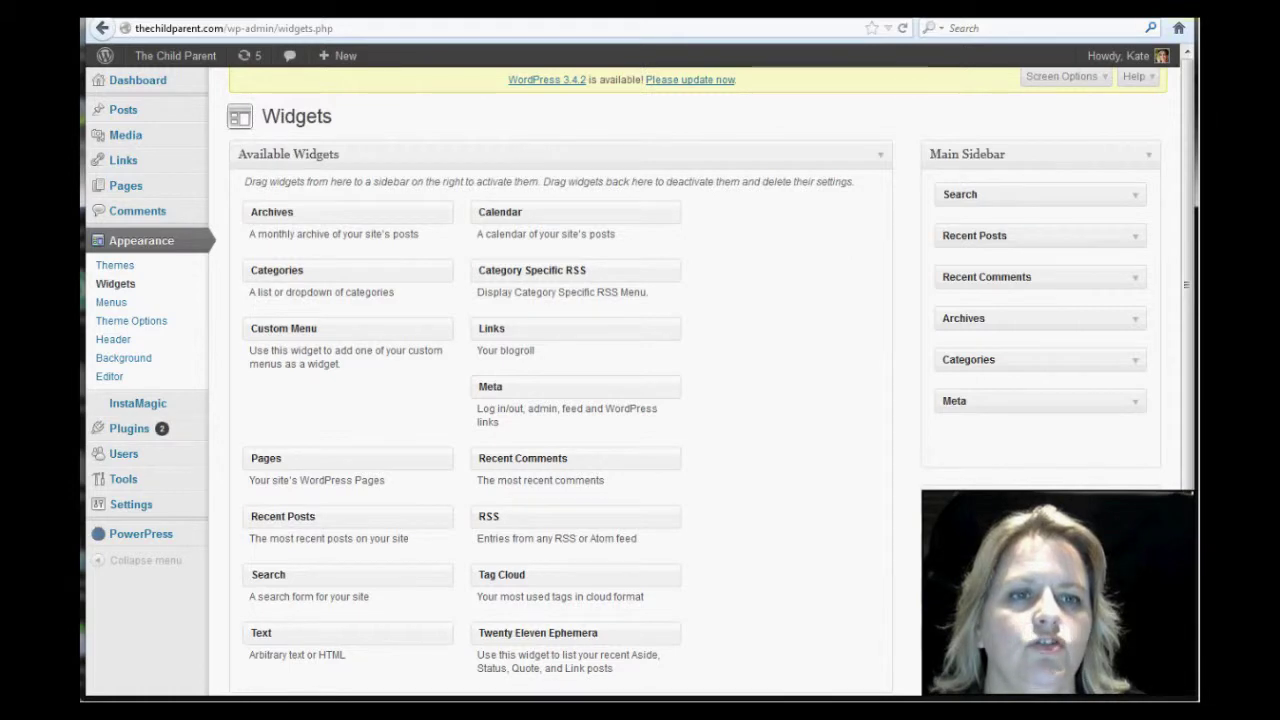
Step: Open thechildparent.com in a new browser tab and examine the home page's layout and sidebar
{"action": "key", "text": "ctrl+t"}
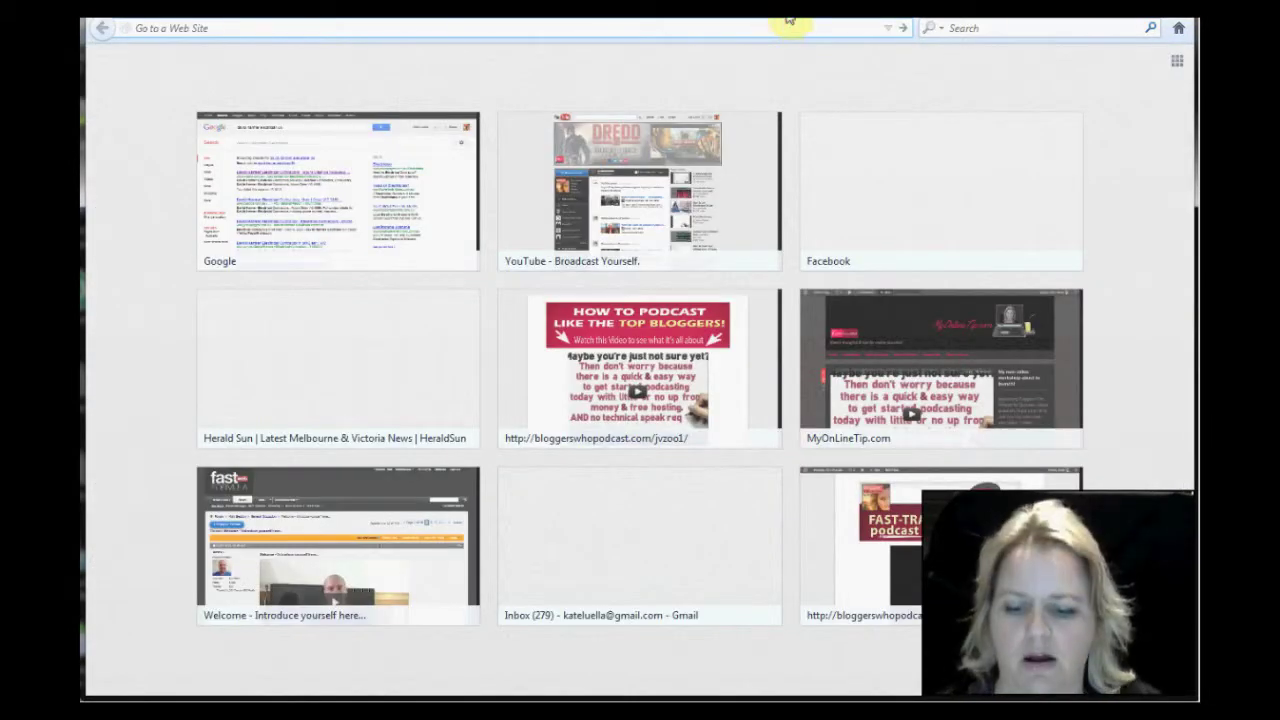
{"action": "type", "text": "thechildparent.com/"}
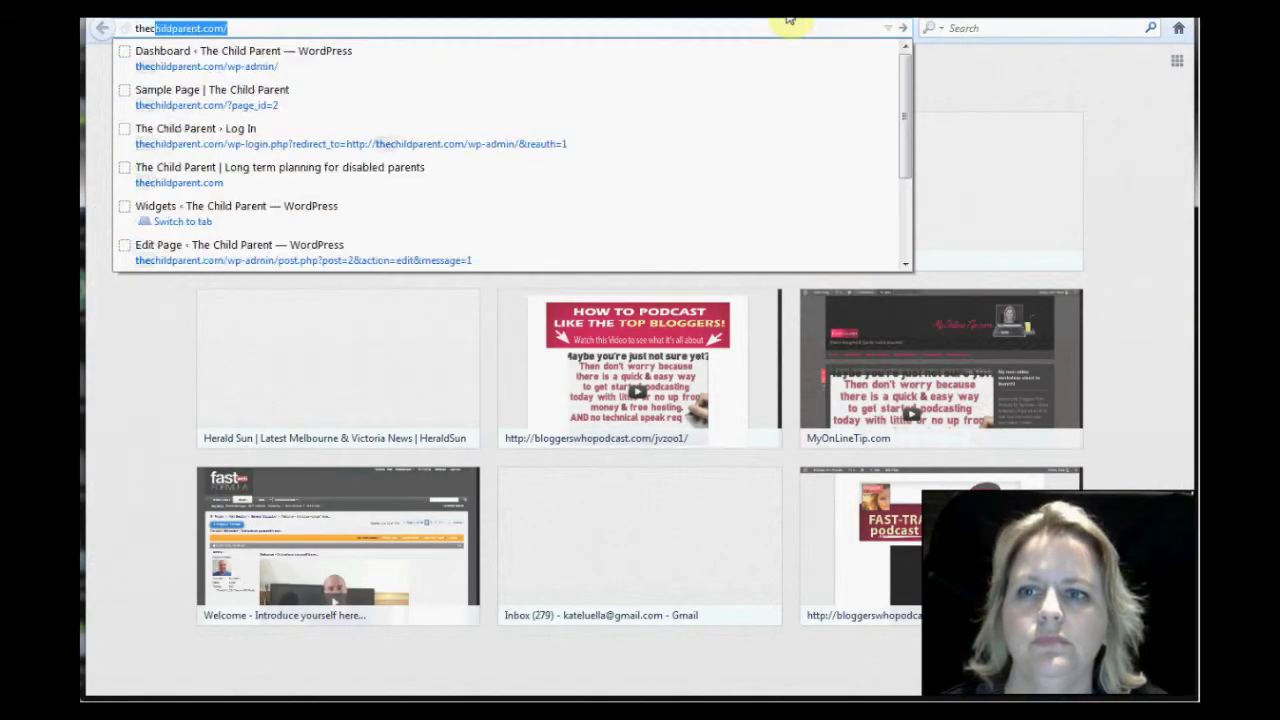
{"action": "key", "text": "Return"}
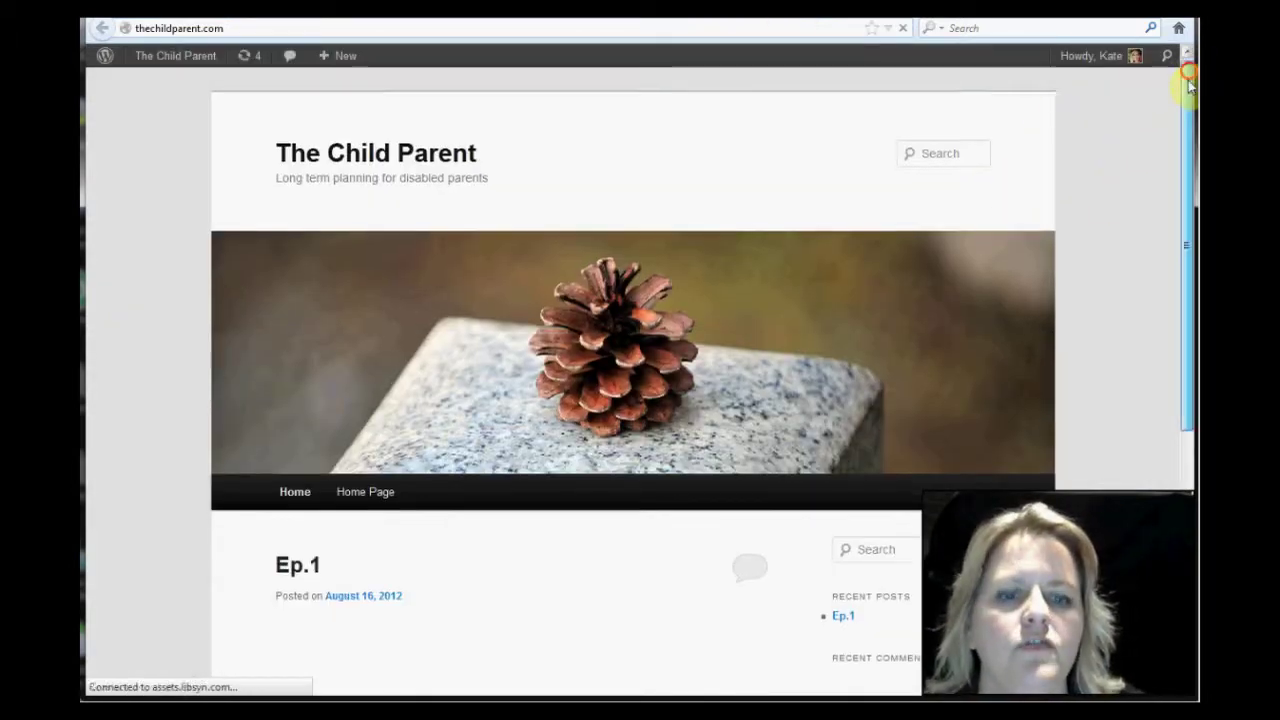
{"action": "scroll", "coordinate": [1020, 309], "scroll_direction": "down", "scroll_amount": 1}
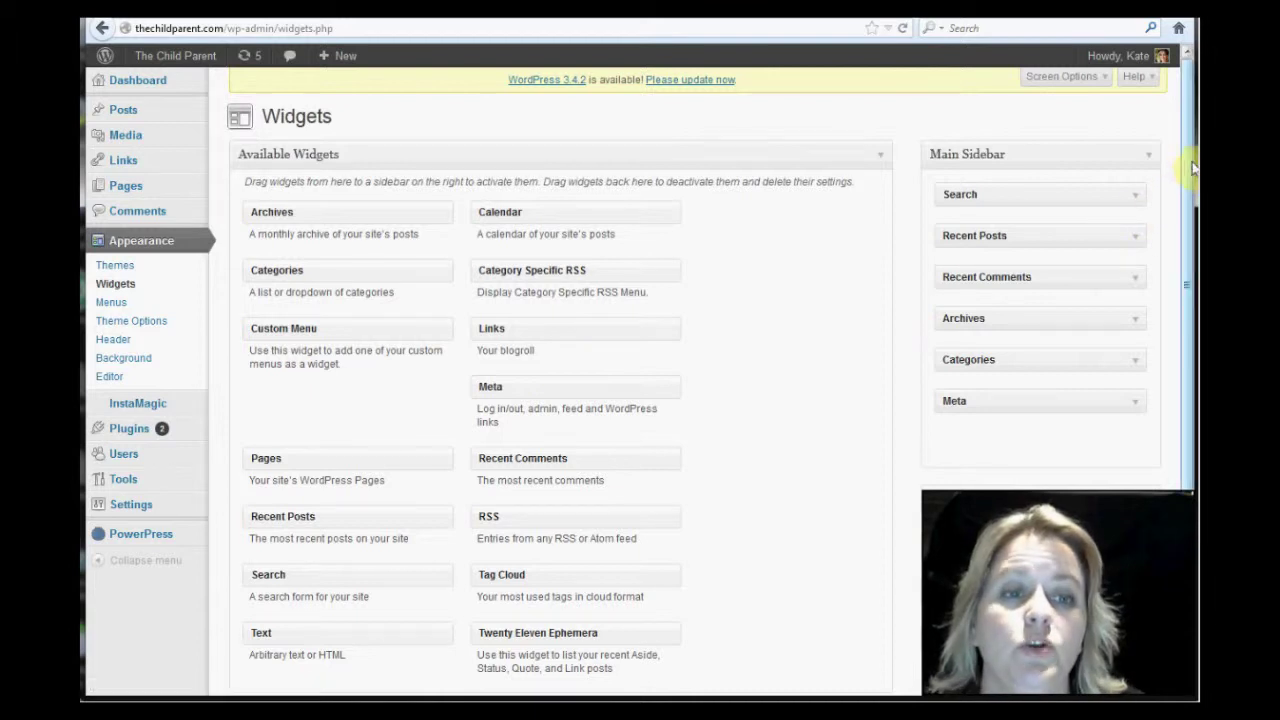
Step: Back on the Widgets page, add a Text widget to the Main Sidebar below the Meta widget
{"action": "scroll", "coordinate": [1186, 201], "scroll_direction": "down", "scroll_amount": 1}
{"action": "left_click_drag", "start_coordinate": [1186, 207], "coordinate": [1187, 222]}
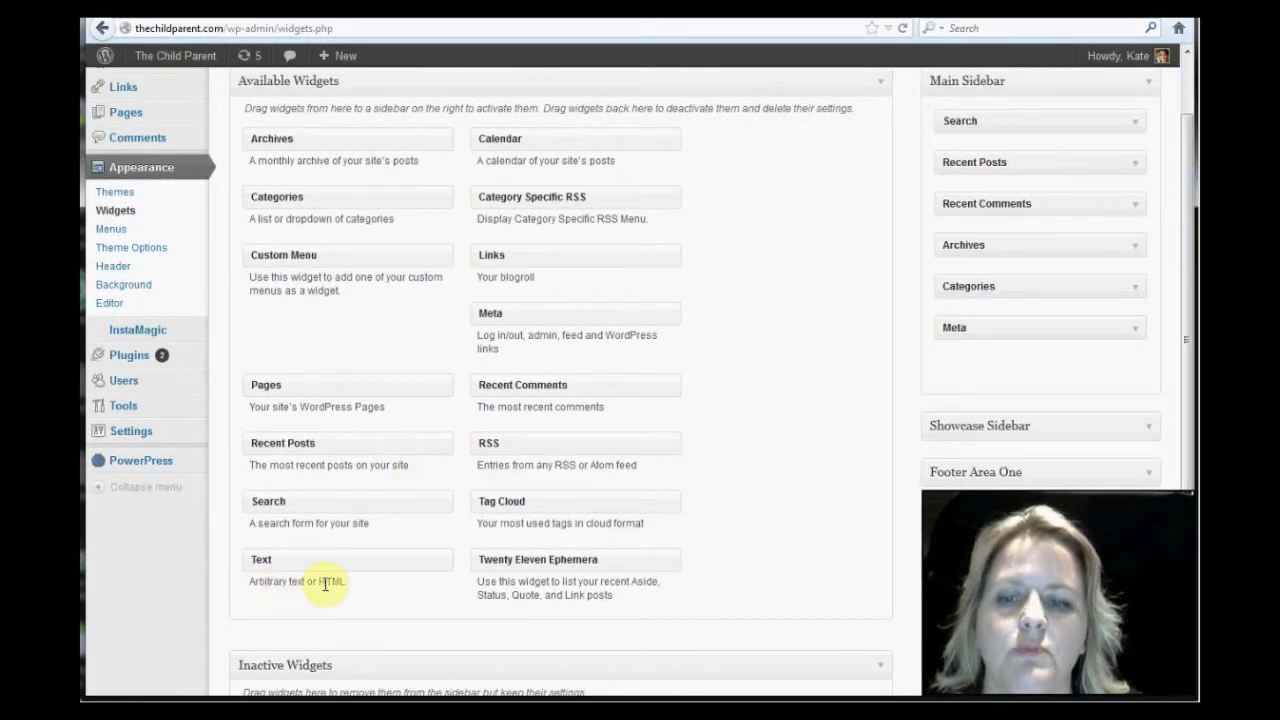
{"action": "left_click_drag", "start_coordinate": [300, 563], "coordinate": [993, 152]}
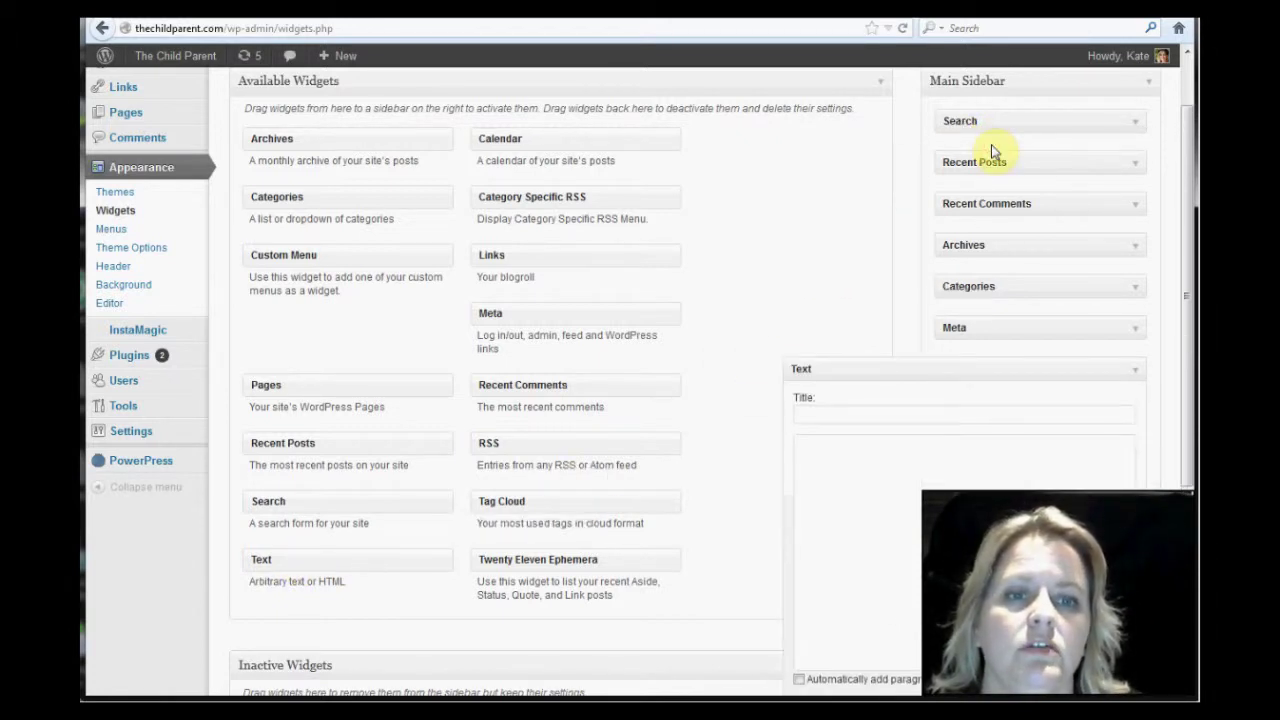
Step: Paste the copied iTunes large-button HTML code into the content area of the new Text widget
{"action": "left_click", "coordinate": [950, 471]}
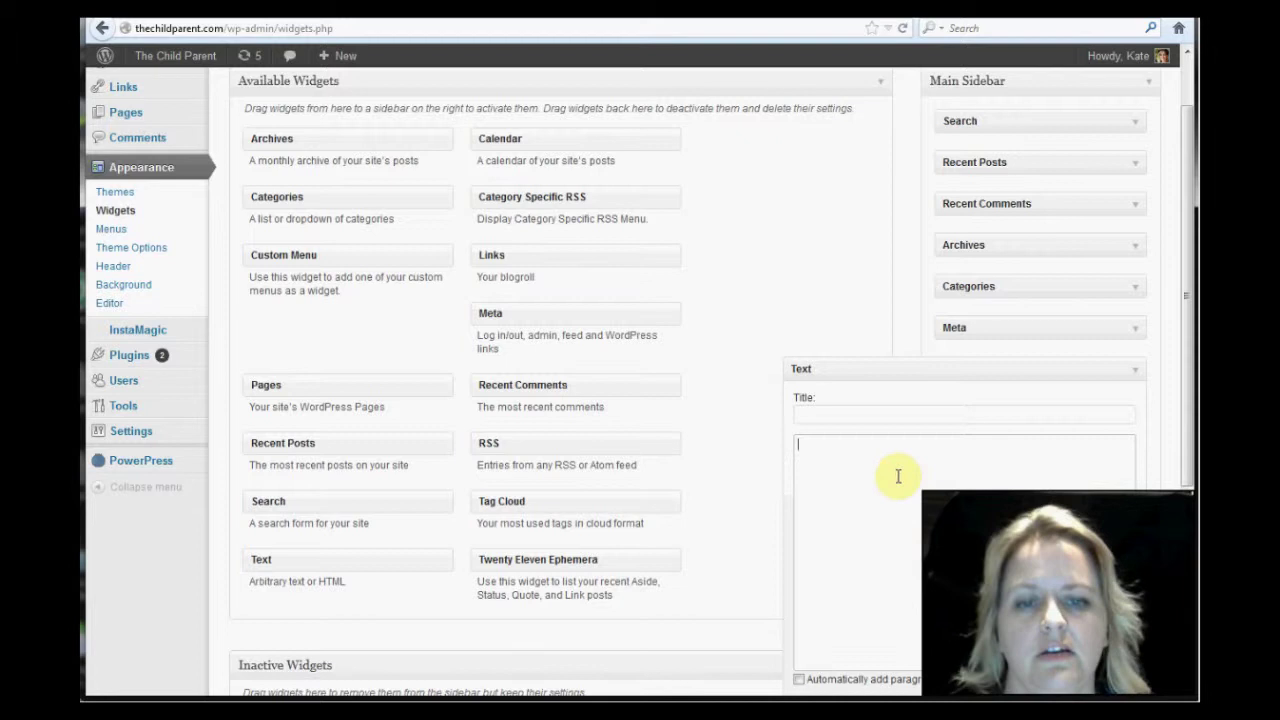
{"action": "type", "text": "<a href=\"https://itunes.apple.com/au/podcast/blogger-interviewss-podcast/id562165365?mt=2&uo=4\" target=\"itunes_store\"><img src=\"http://r.mzstatic.com/images/web/linkmaker/badge_itunes-lrg.gif\" alt=\"Blogger Interviews's podcast\" style=\"border: 0;\"/></a>"}
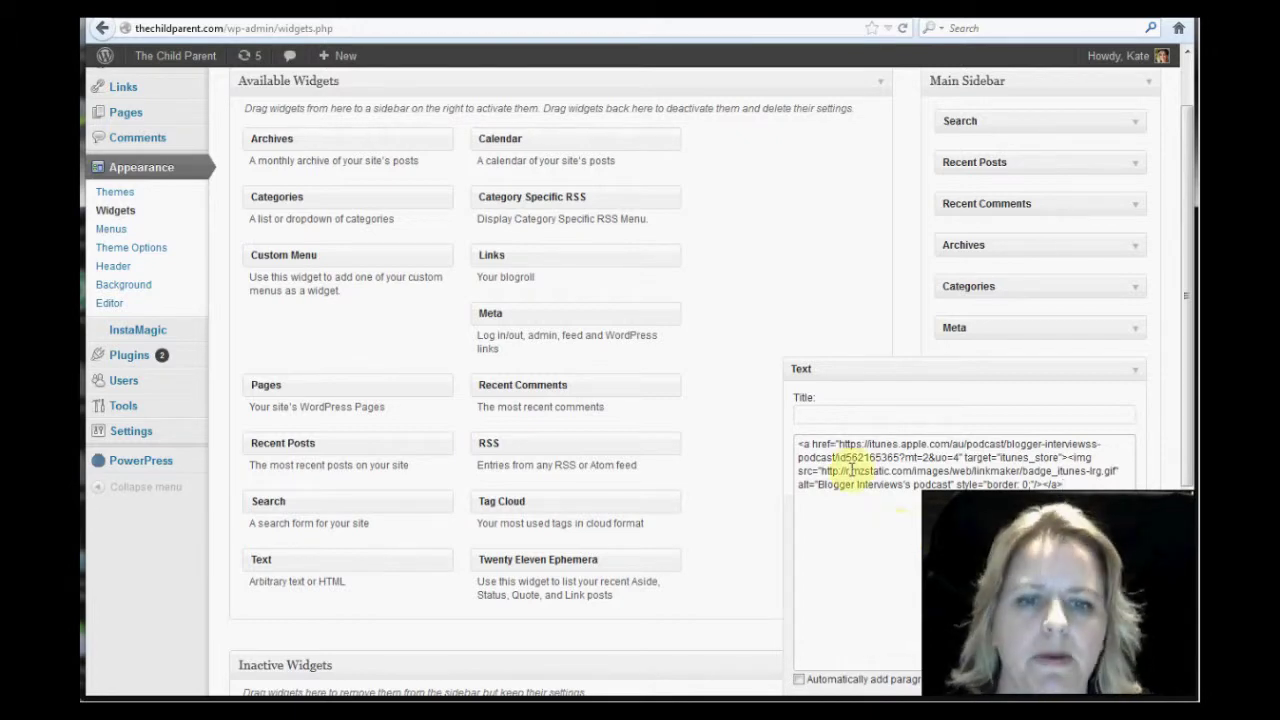
{"action": "left_click_drag", "start_coordinate": [1187, 310], "coordinate": [1177, 409]}
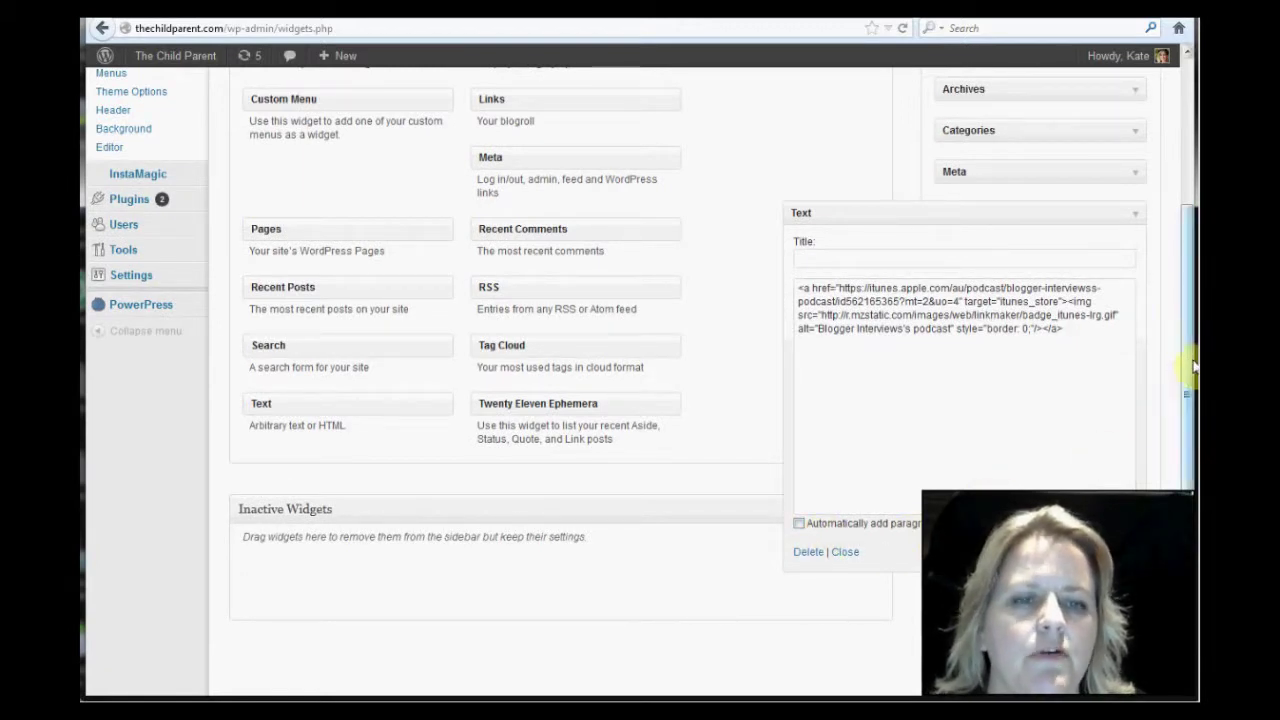
{"action": "scroll", "coordinate": [1190, 254], "scroll_direction": "up", "scroll_amount": 2}
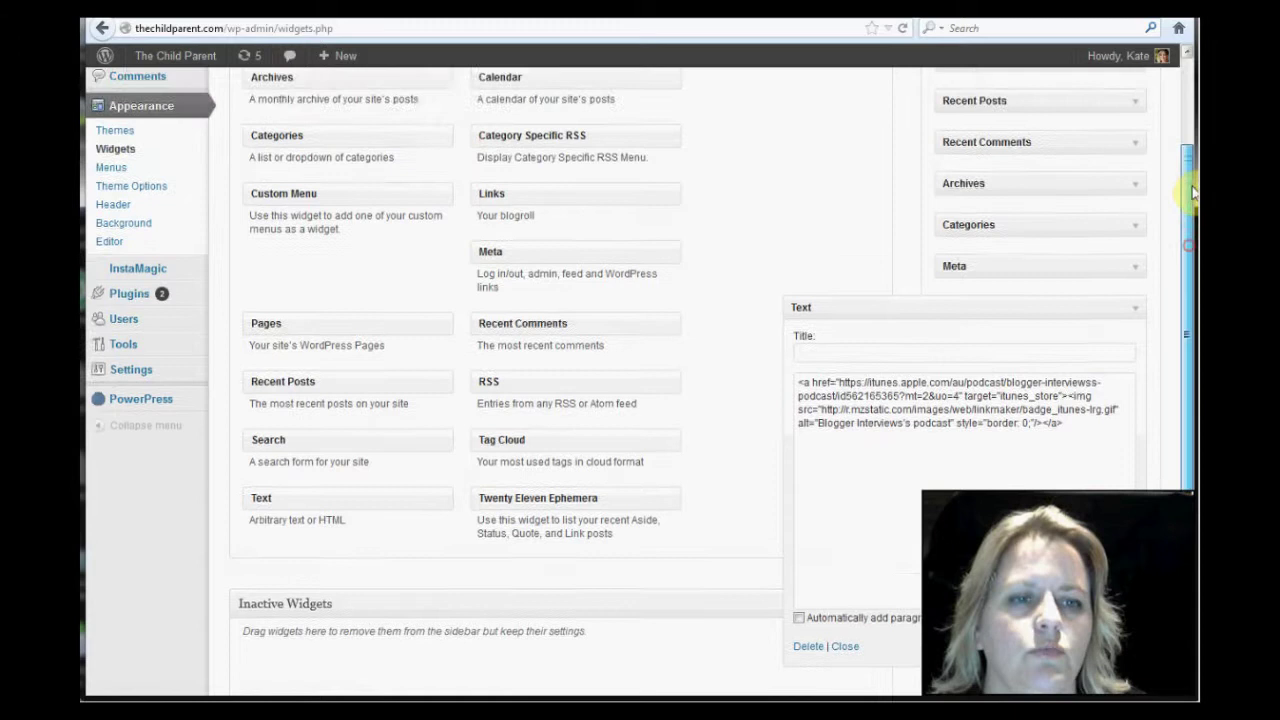
Step: Move the Text widget up in the Main Sidebar so it sits directly below the Search widget
{"action": "left_click_drag", "start_coordinate": [1138, 313], "coordinate": [1060, 123]}
{"action": "scroll", "coordinate": [1188, 175], "scroll_direction": "up", "scroll_amount": 1}
{"action": "scroll", "coordinate": [1190, 148], "scroll_direction": "up", "scroll_amount": 1}
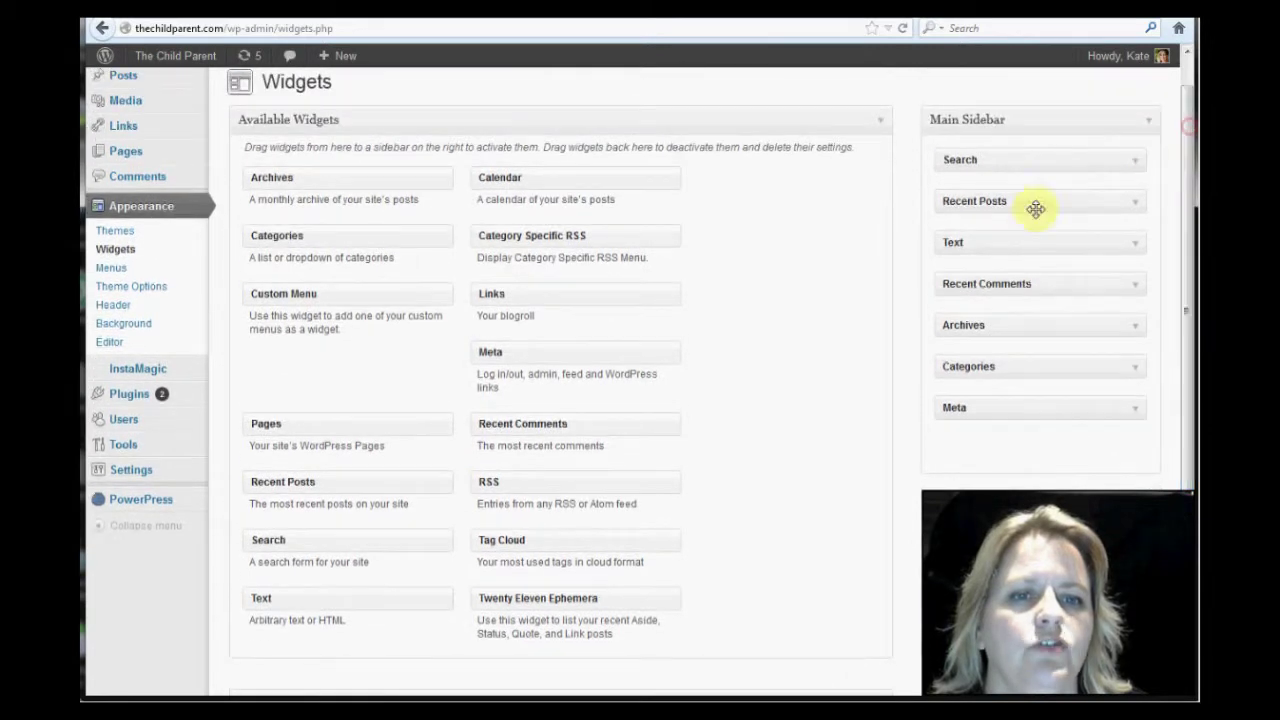
{"action": "left_click_drag", "start_coordinate": [1006, 240], "coordinate": [1010, 190]}
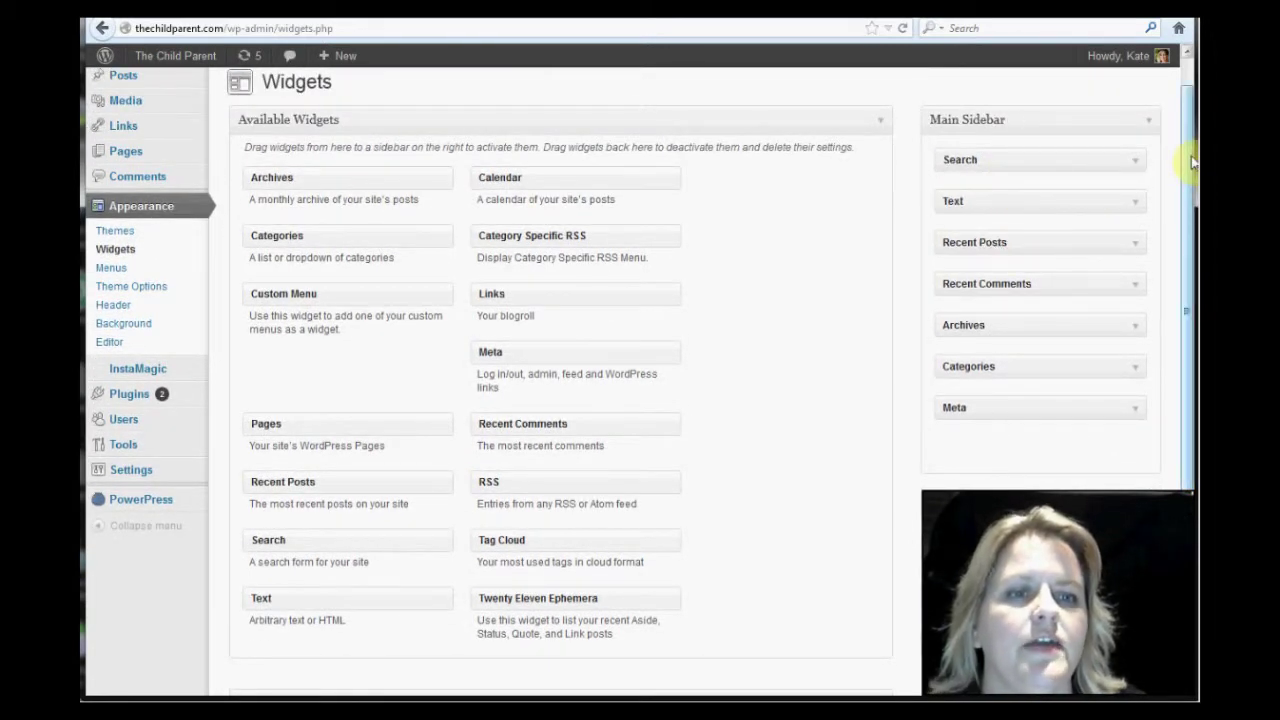
{"action": "scroll", "coordinate": [1188, 175], "scroll_direction": "up", "scroll_amount": 1}
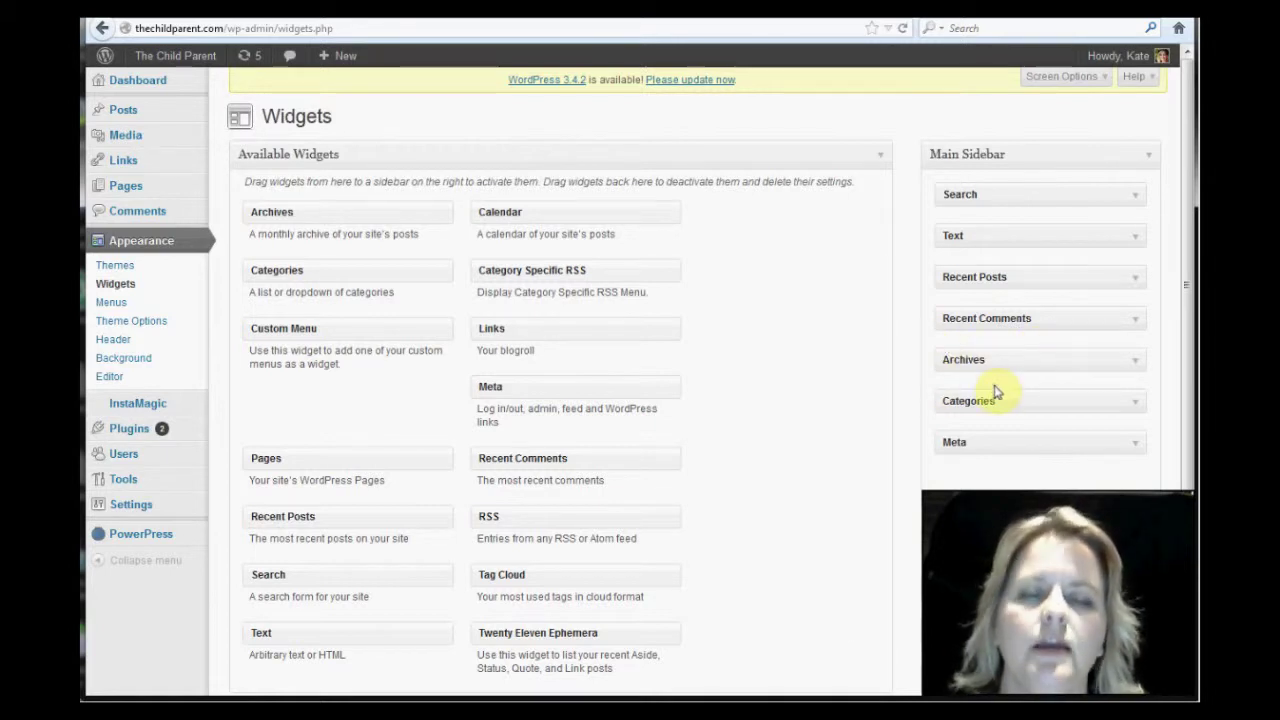
Step: Reload the thechildparent.com home page, test the sidebar's iTunes button, and dismiss the application launch prompt
{"action": "key", "text": "ctrl+Tab"}
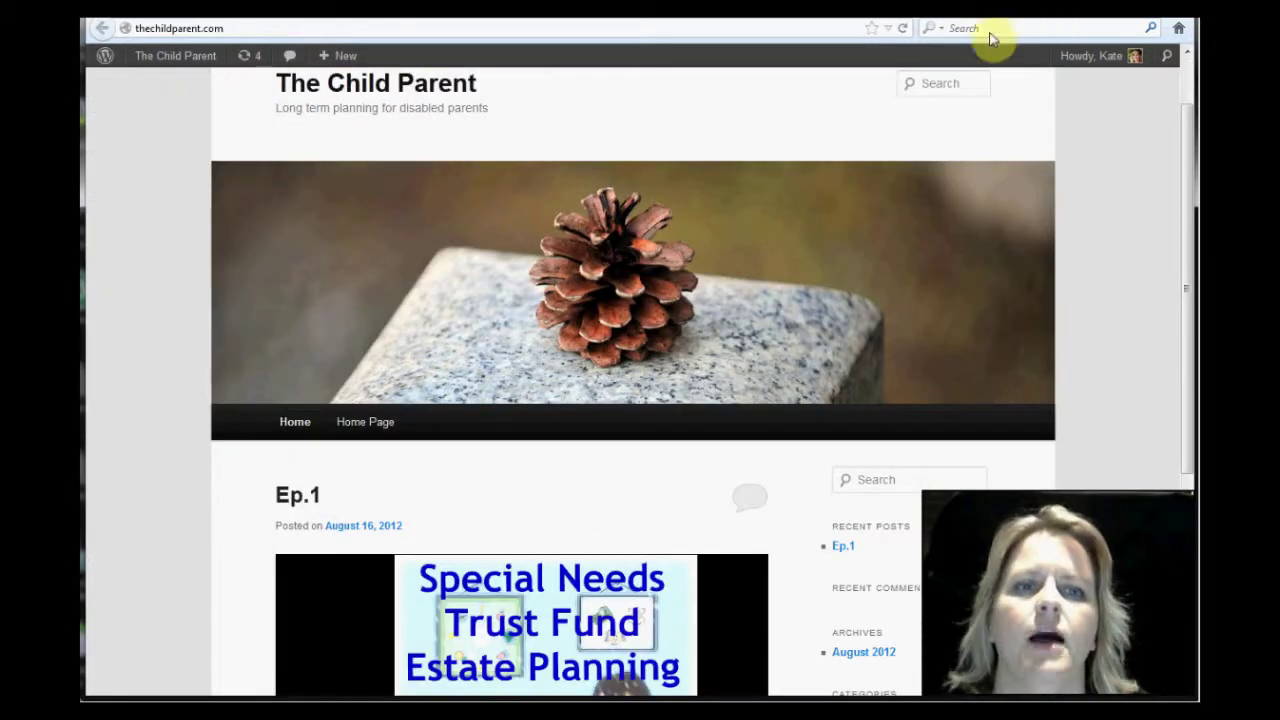
{"action": "left_click", "coordinate": [900, 29]}
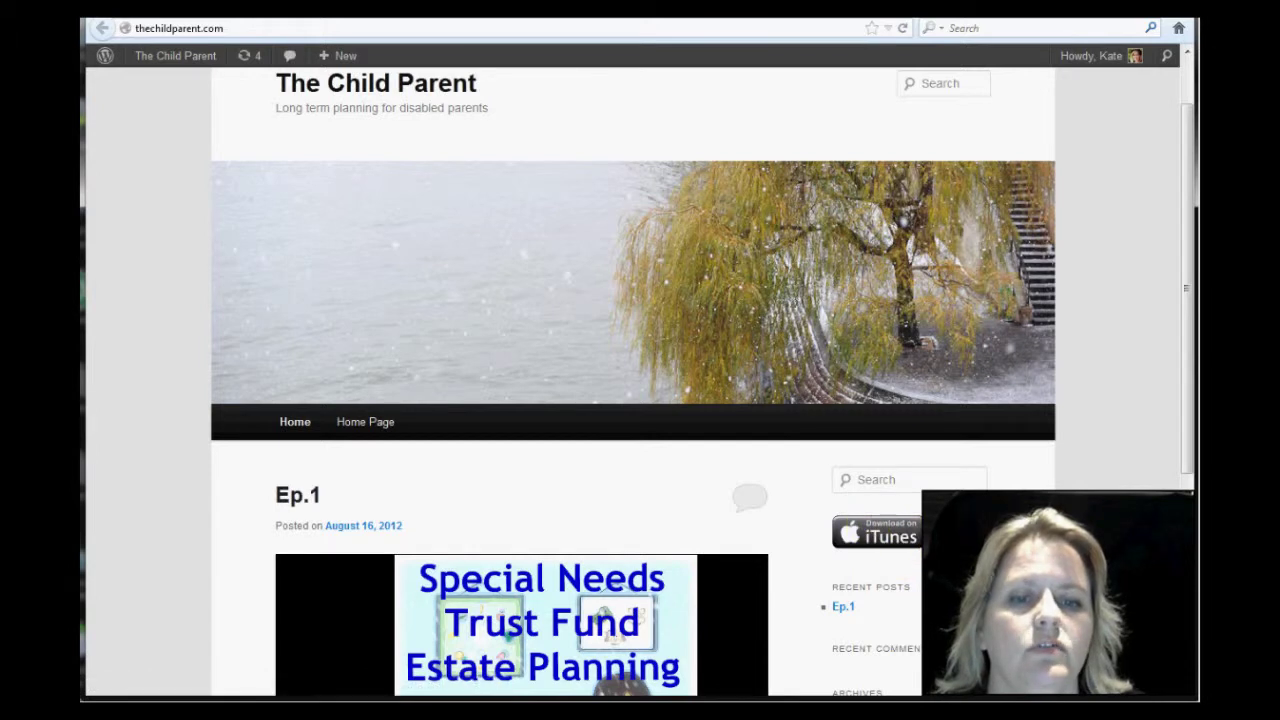
{"action": "left_click", "coordinate": [875, 540]}
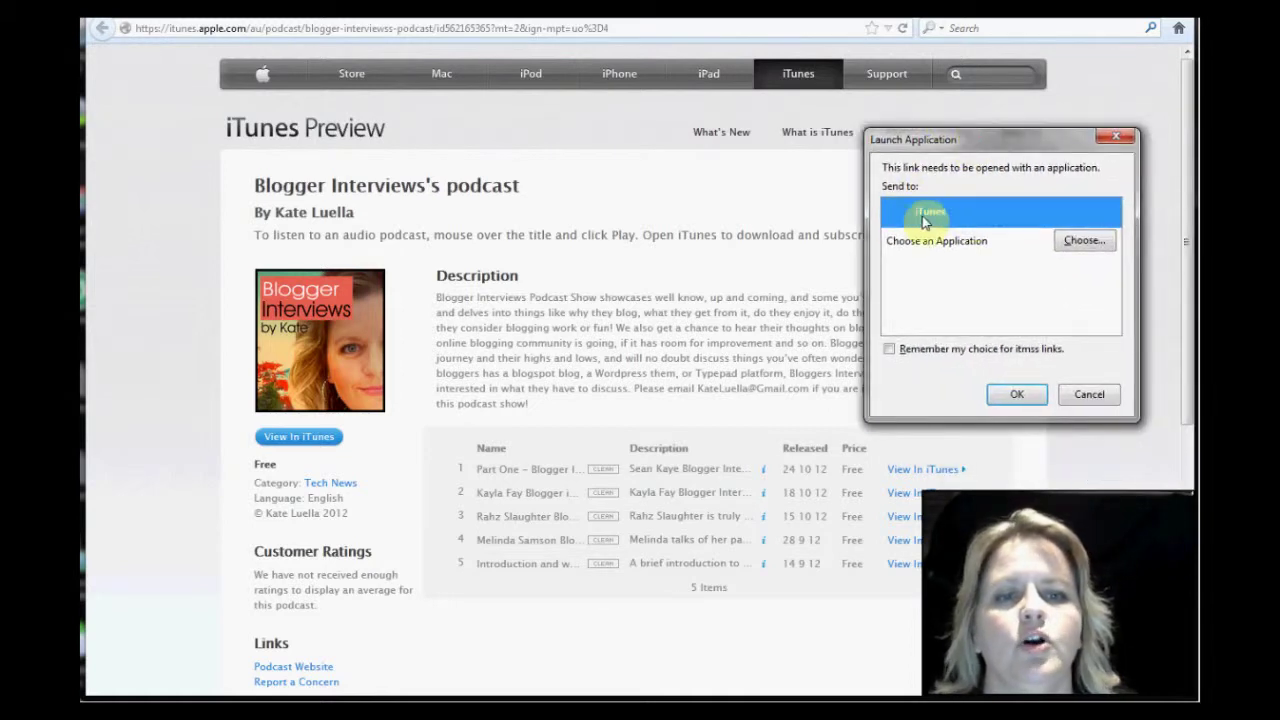
{"action": "left_click", "coordinate": [1116, 138]}
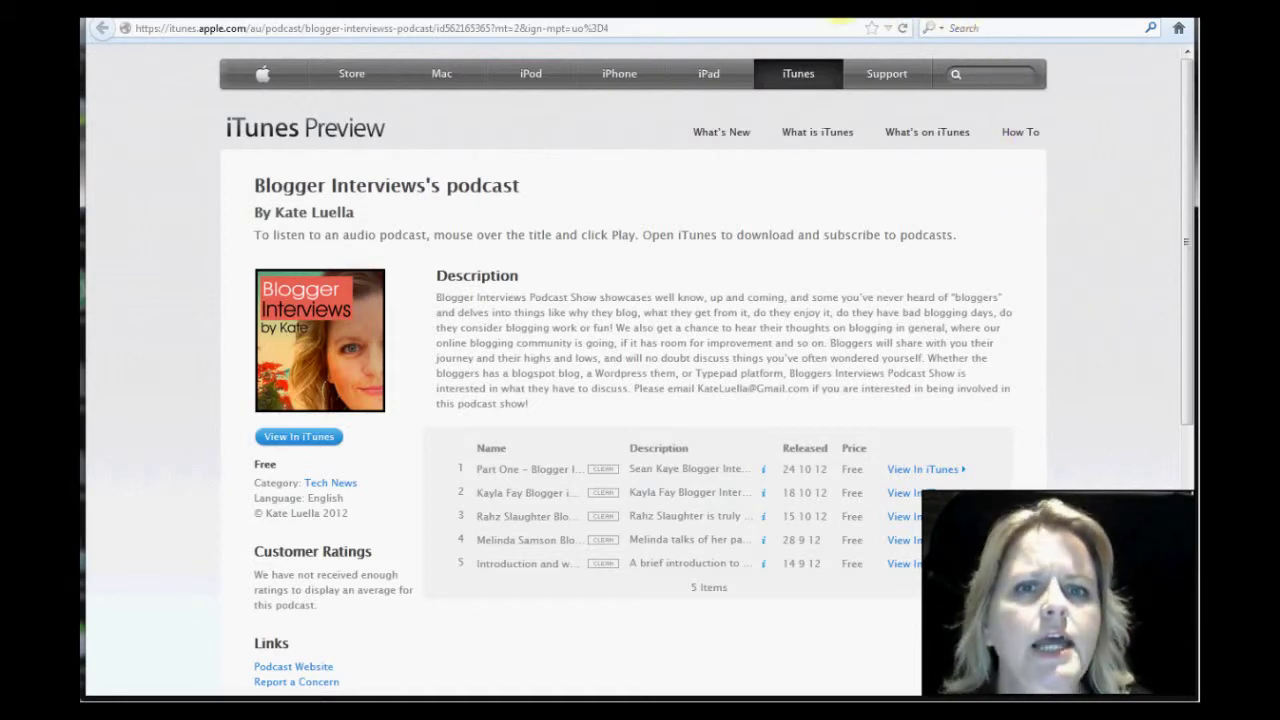
Step: Switch to the Blogger dashboard, view The Surrogate Parent Blog's live page, and return to its Overview
{"action": "left_click", "coordinate": [840, 18]}
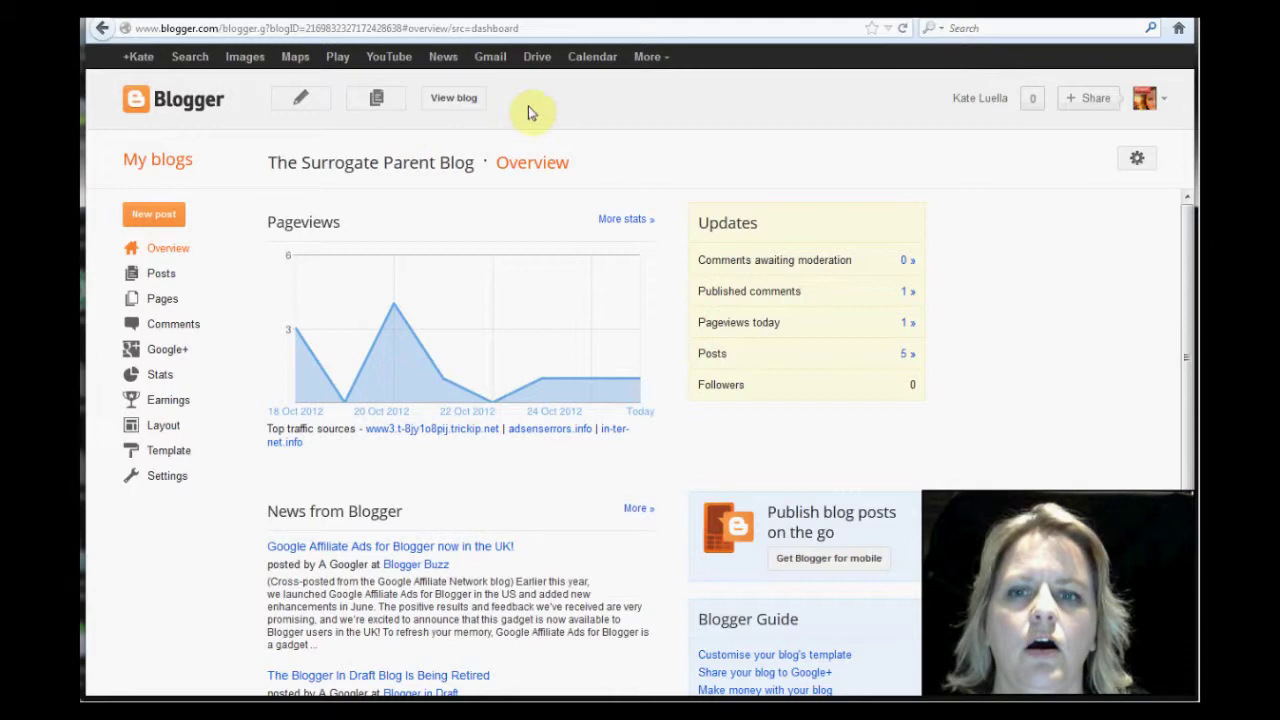
{"action": "left_click", "coordinate": [462, 96]}
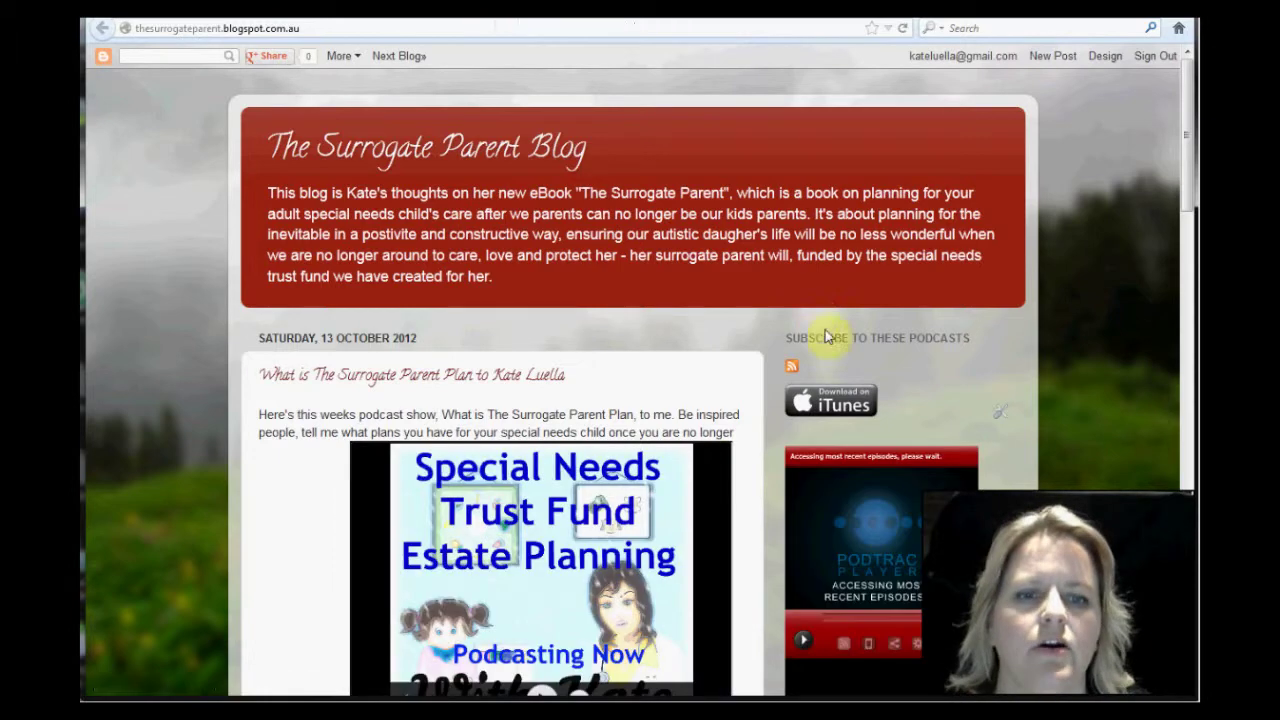
{"action": "key", "text": "alt+Left"}
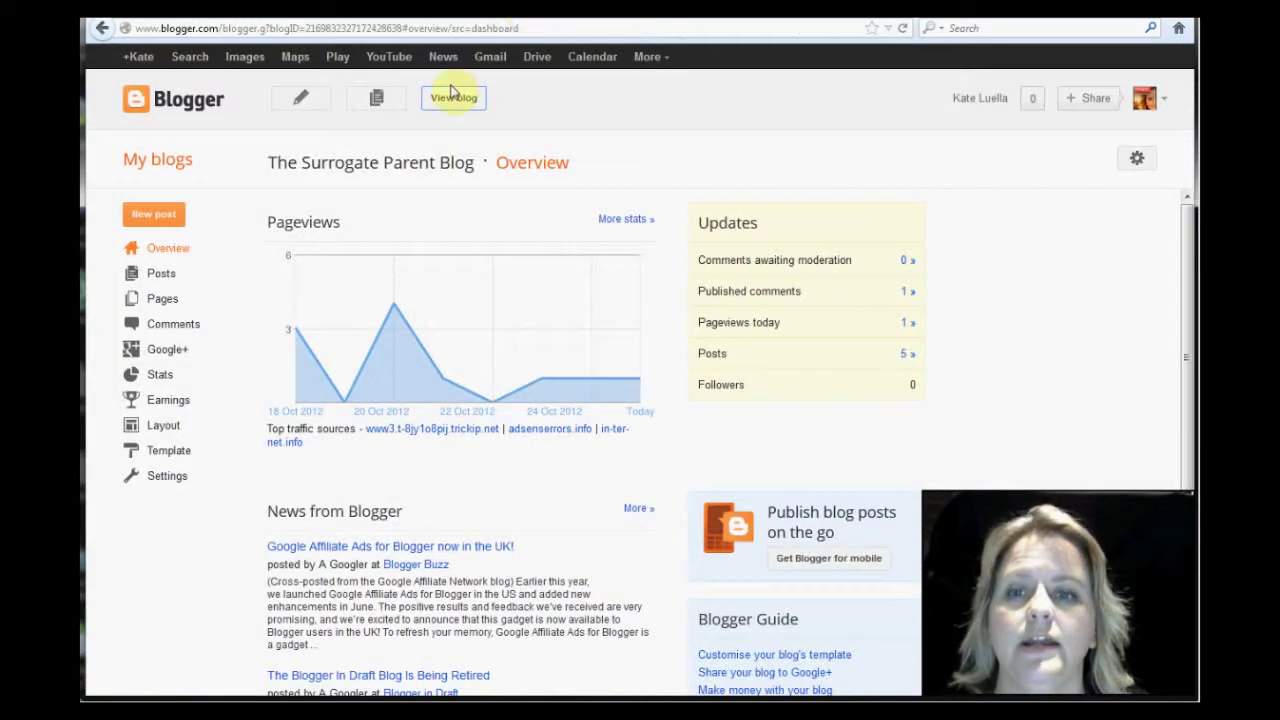
Step: In the iTunes Link Maker, change the Blogger Interviews podcast link to Text Only and copy its HTML code
{"action": "left_click", "coordinate": [390, 16]}
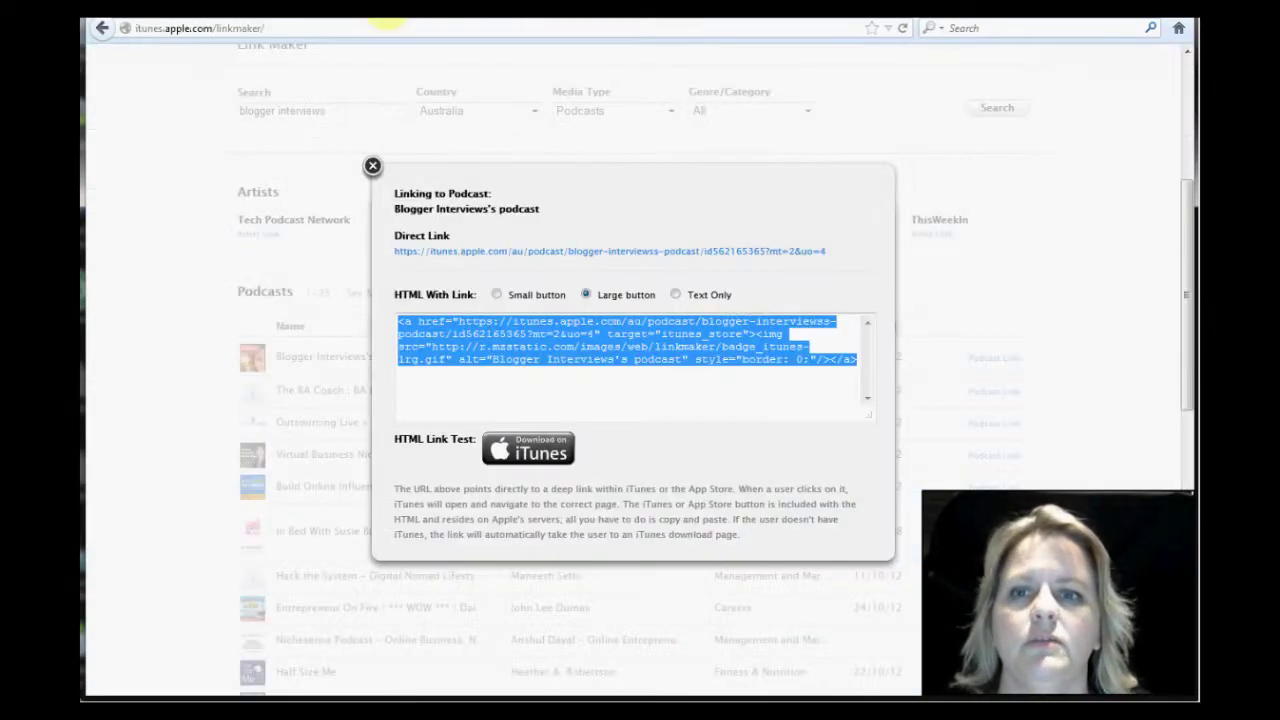
{"action": "left_click", "coordinate": [712, 300]}
{"action": "left_click", "coordinate": [586, 366]}
{"action": "key", "text": "ctrl+c"}
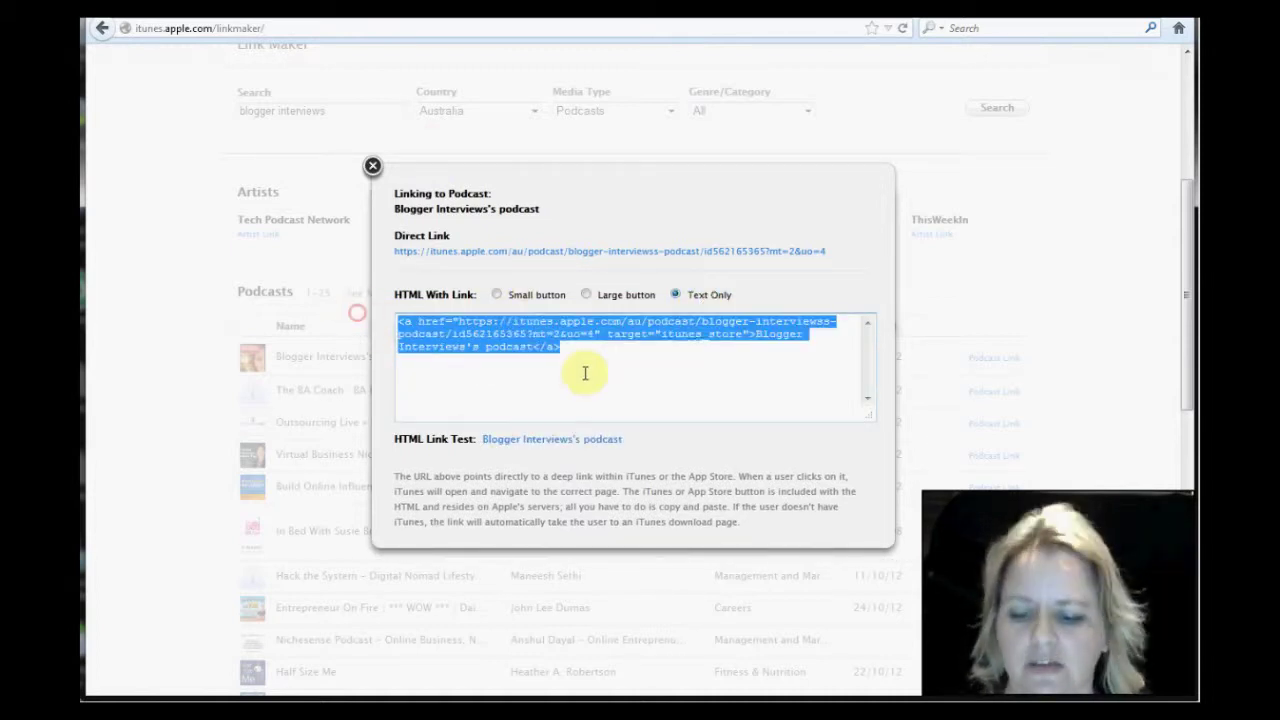
Step: Return to Blogger and open the Layout page of The Surrogate Parent Blog
{"action": "left_click", "coordinate": [520, 18]}
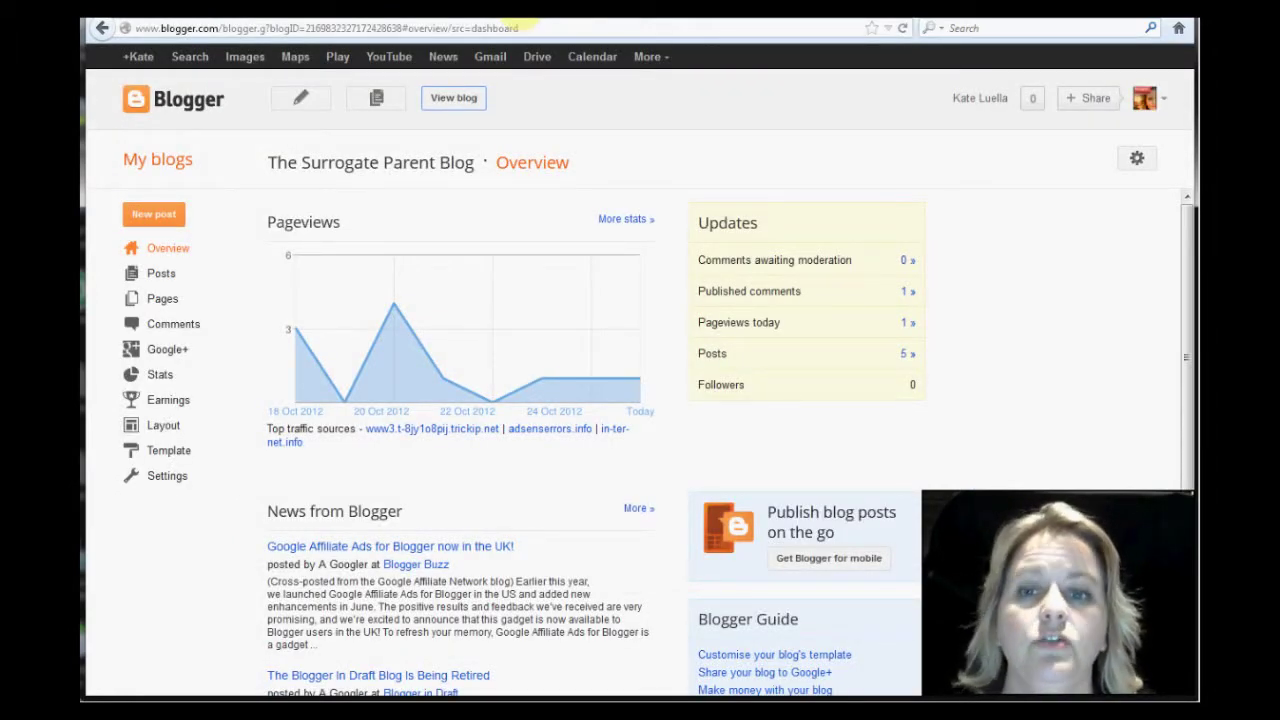
{"action": "left_click", "coordinate": [645, 16]}
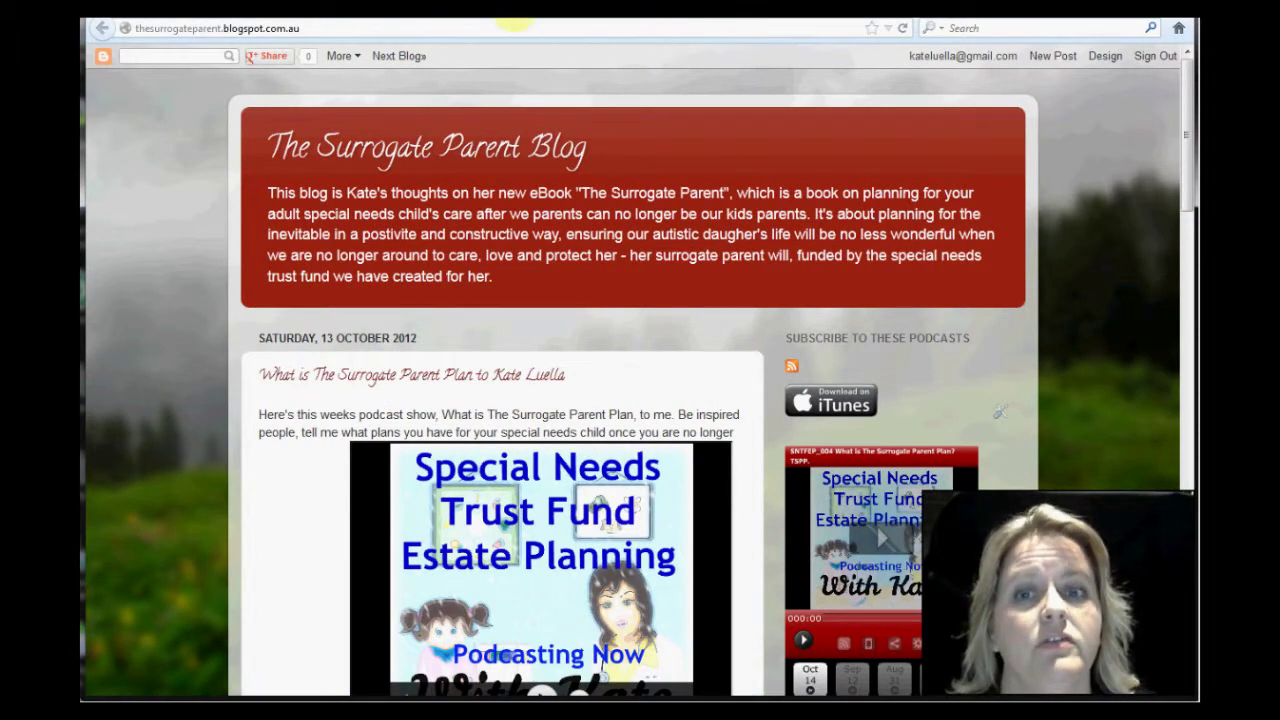
{"action": "left_click", "coordinate": [518, 18]}
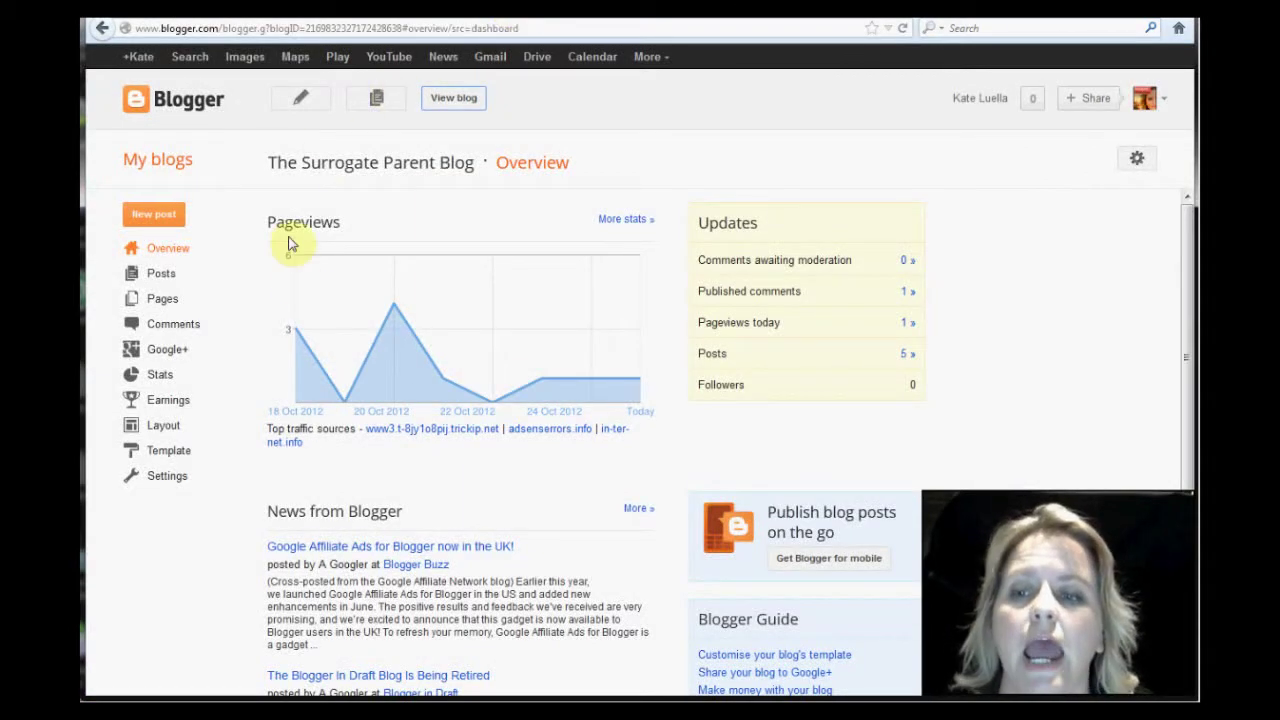
{"action": "left_click", "coordinate": [160, 428]}
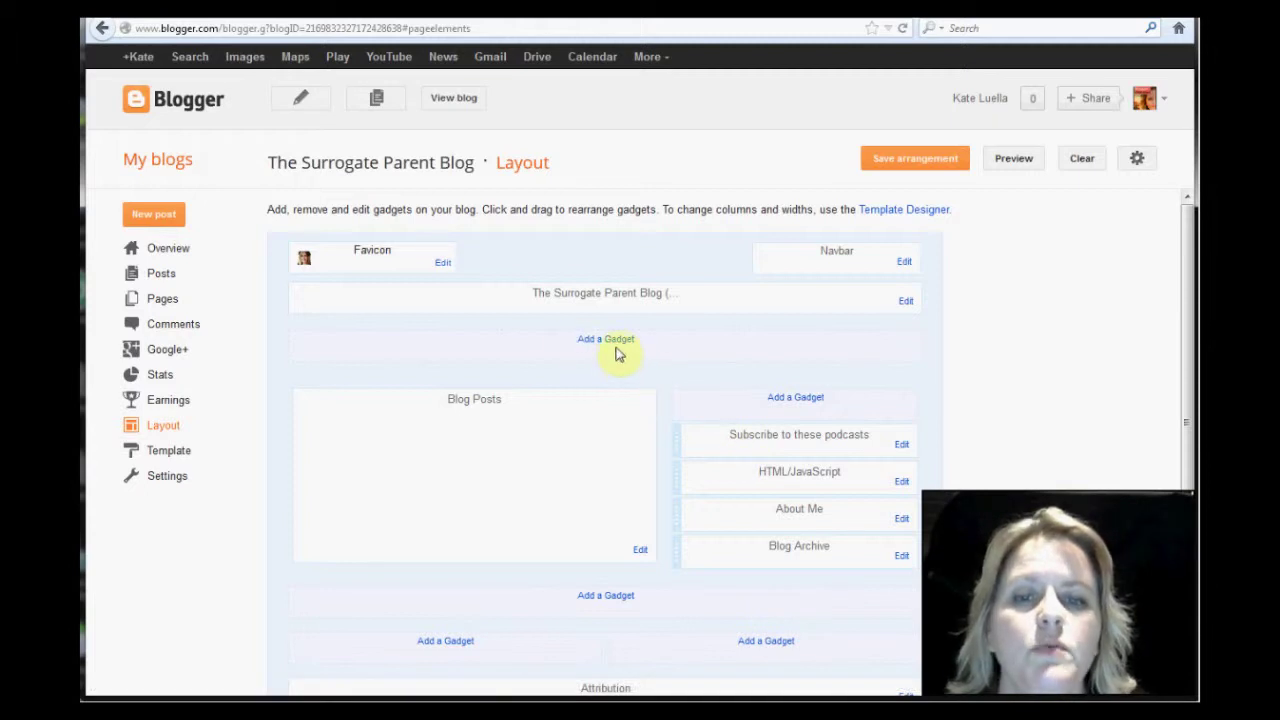
Step: Add an HTML/JavaScript gadget to the full-width section between the blog header and the Blog Posts area
{"action": "left_click", "coordinate": [612, 342]}
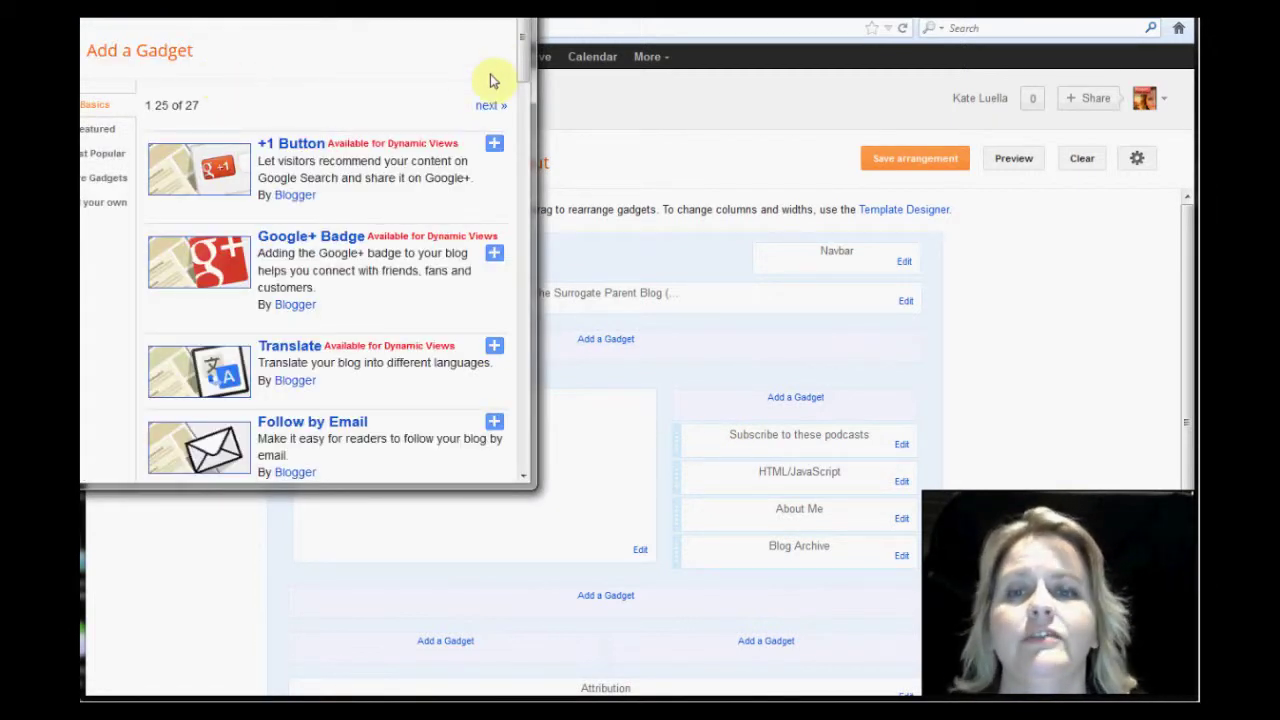
{"action": "left_click_drag", "start_coordinate": [440, 17], "coordinate": [486, 103]}
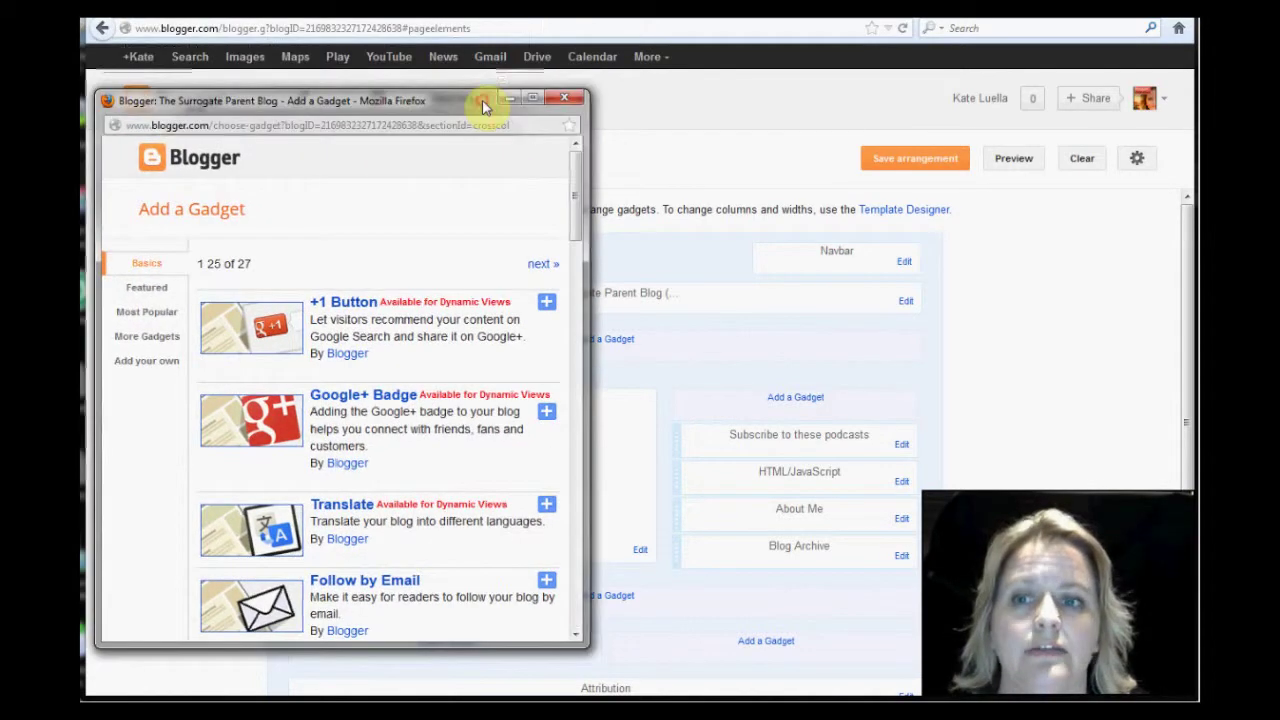
{"action": "left_click_drag", "start_coordinate": [572, 168], "coordinate": [571, 337]}
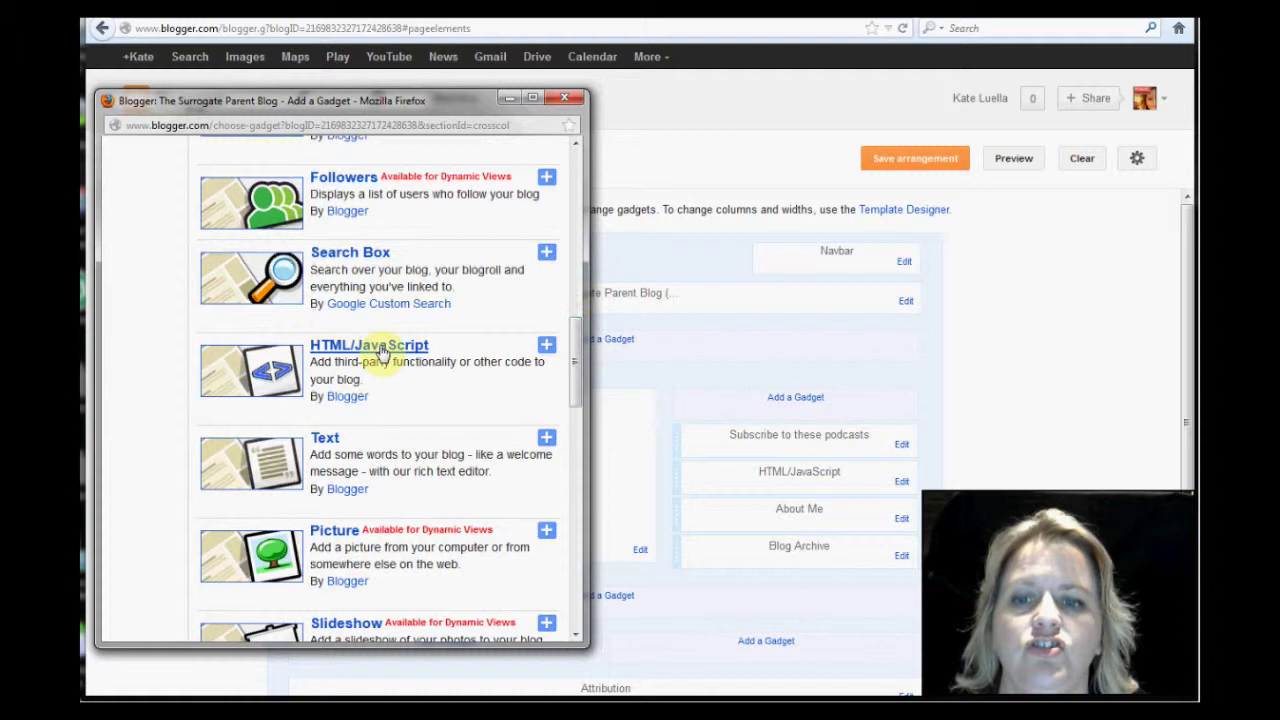
{"action": "left_click", "coordinate": [545, 345]}
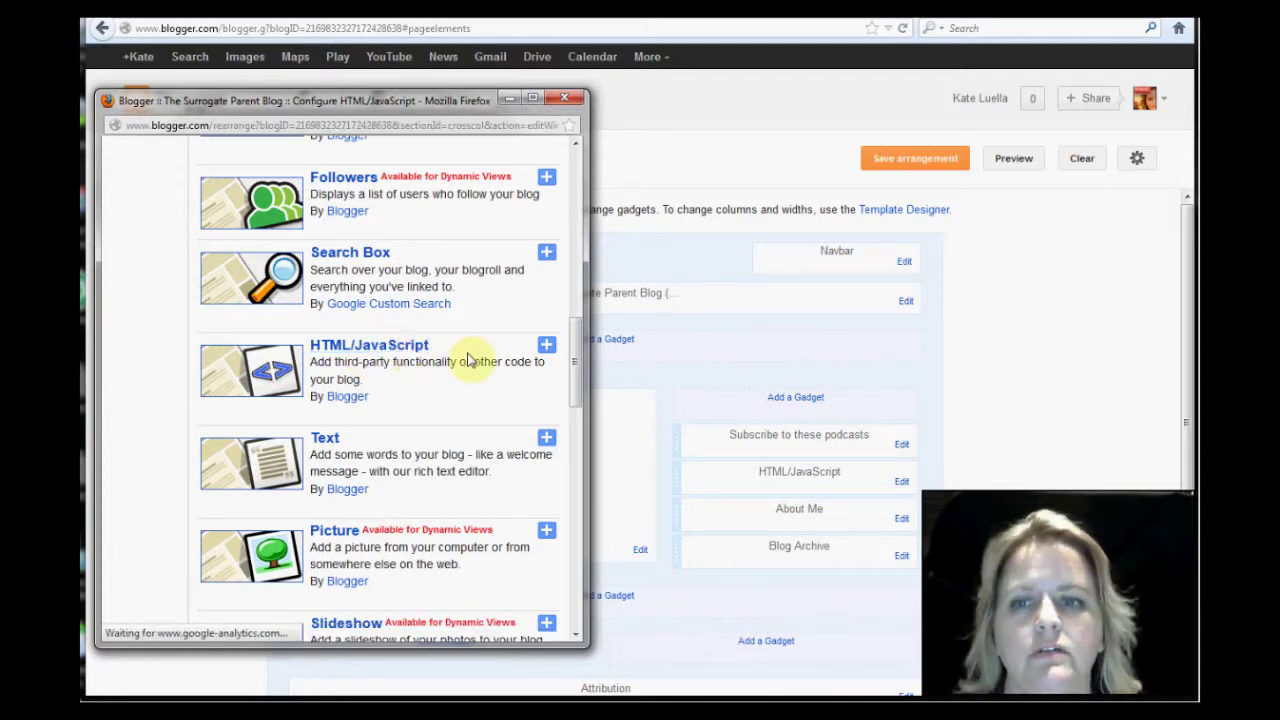
Step: Paste the copied text-only iTunes link code into the gadget's content, save the gadget, and save the layout arrangement
{"action": "left_click", "coordinate": [236, 342]}
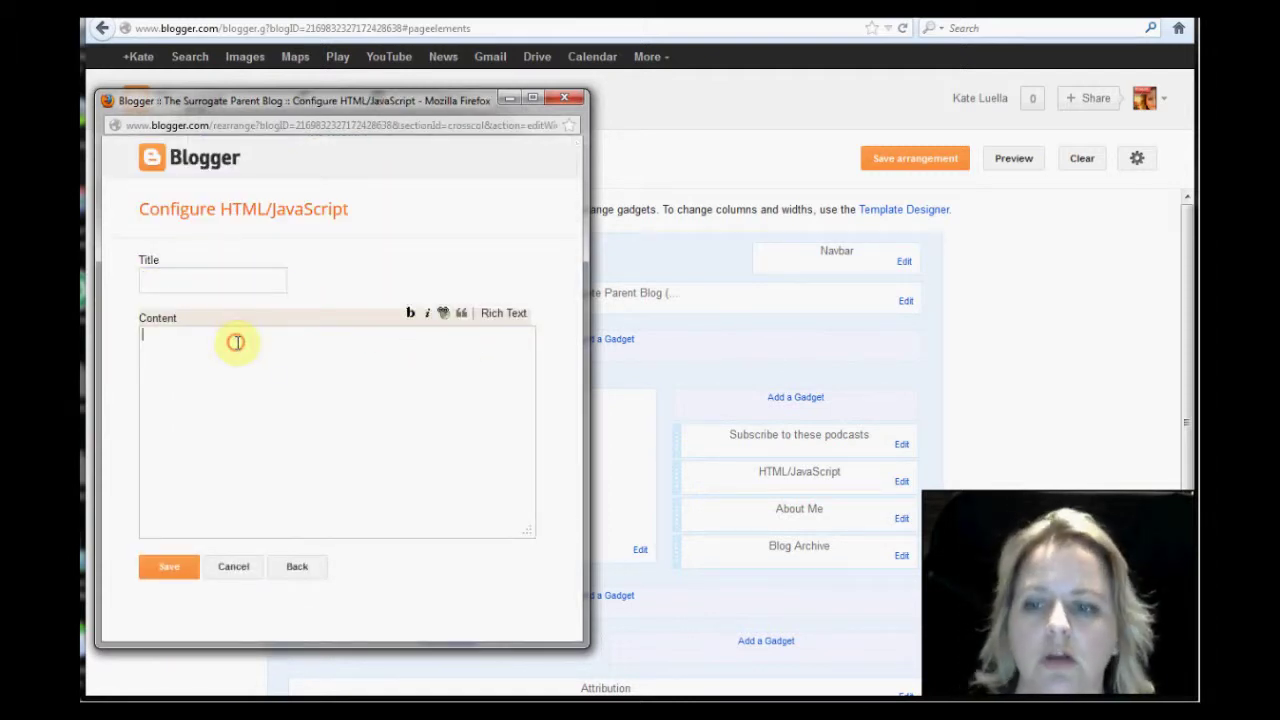
{"action": "key", "text": "ctrl+v"}
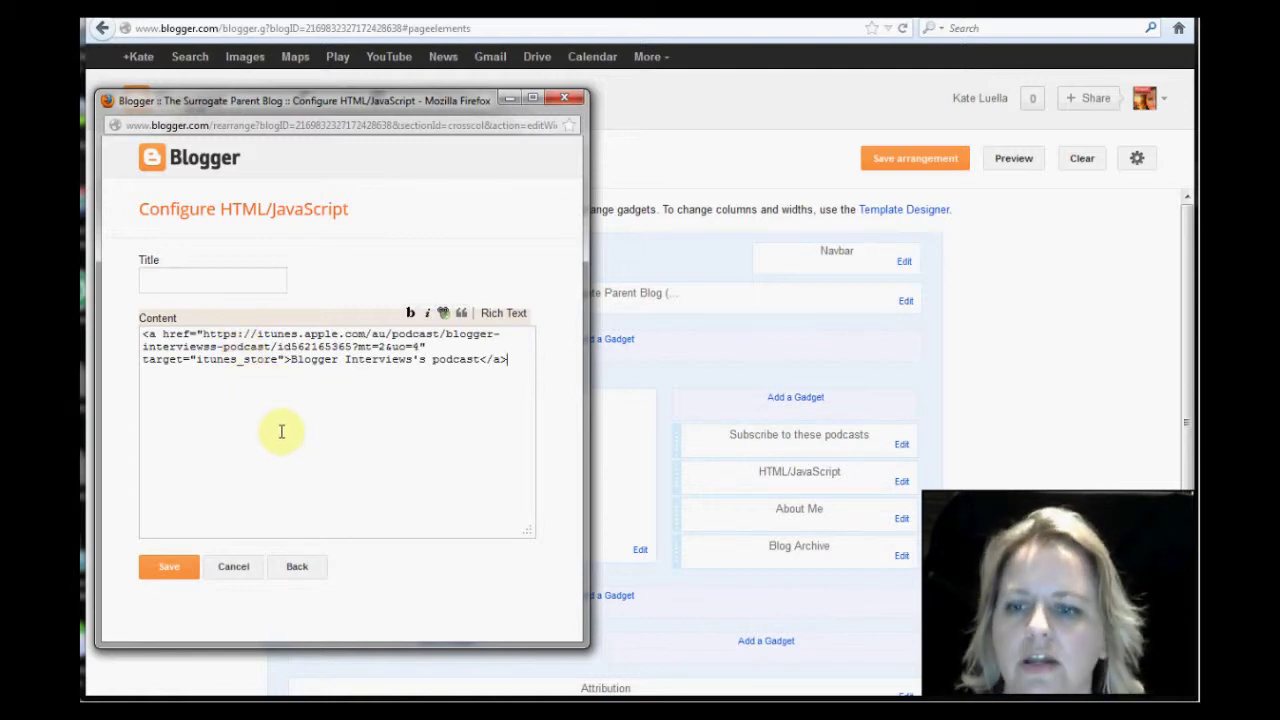
{"action": "left_click", "coordinate": [170, 569]}
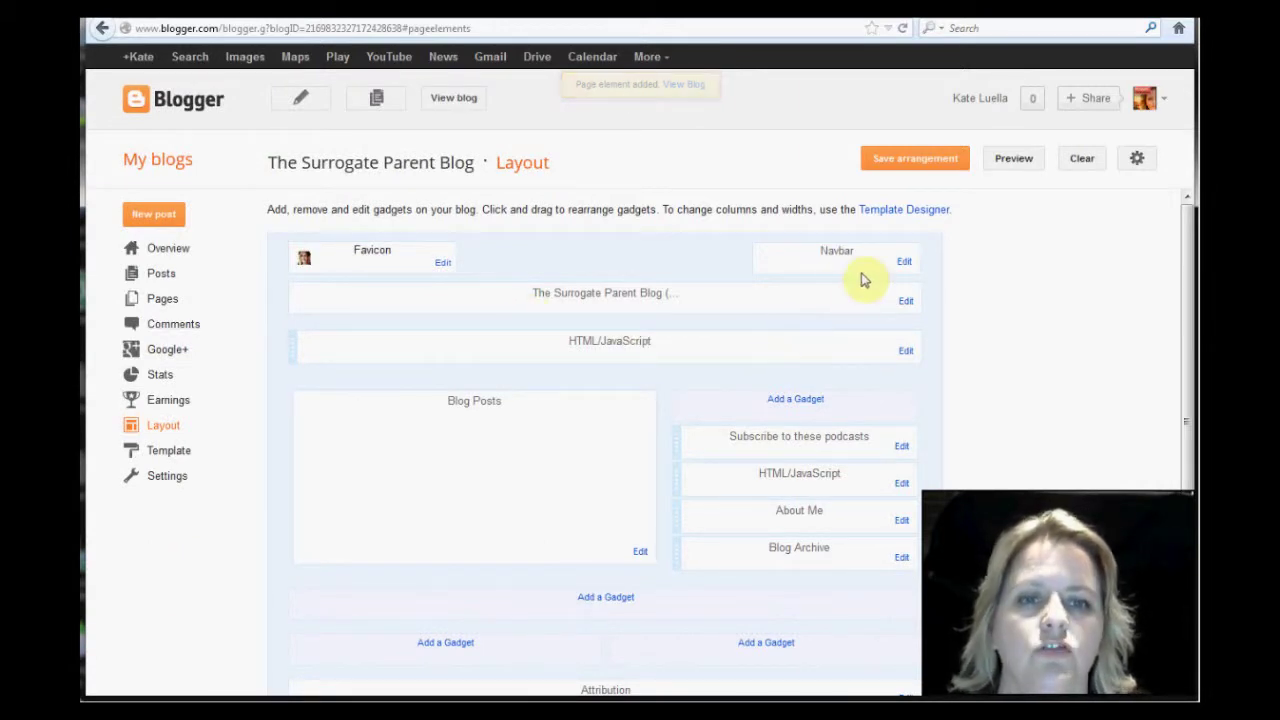
{"action": "left_click", "coordinate": [918, 158]}
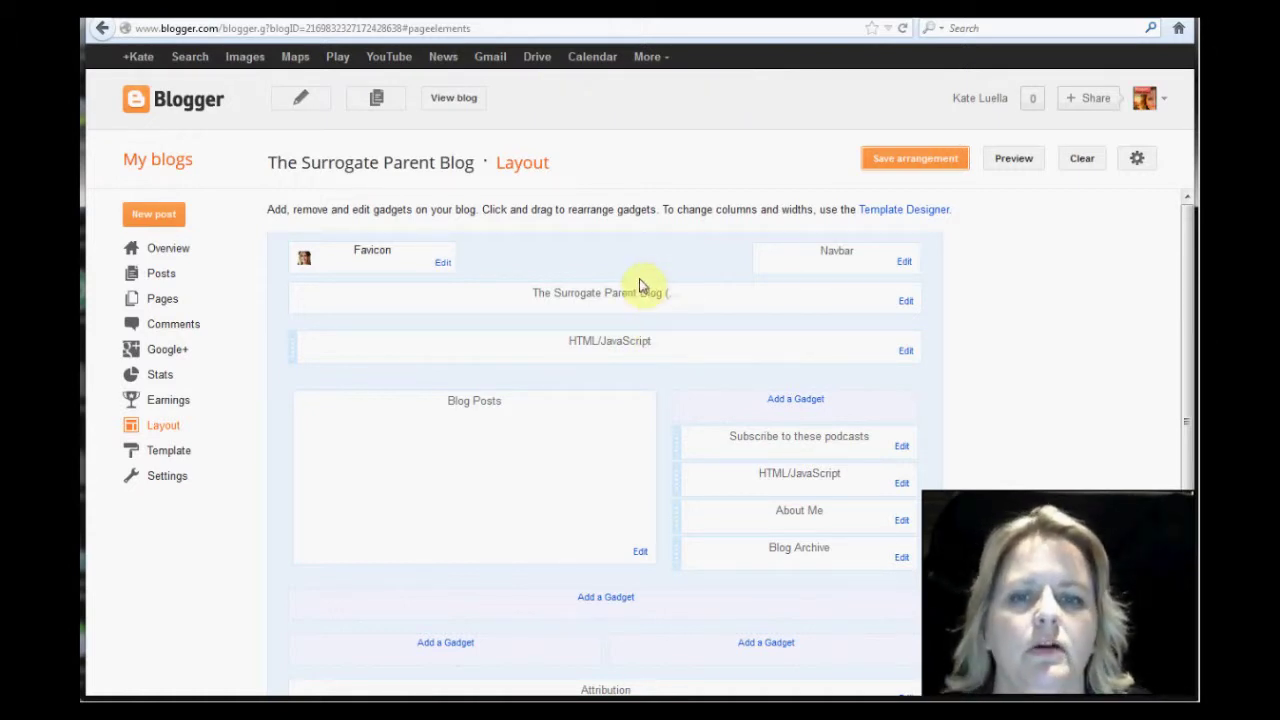
Step: Reload thesurrogateparent.blogspot.com.au and check for the podcast text link below the blog header
{"action": "left_click", "coordinate": [628, 20]}
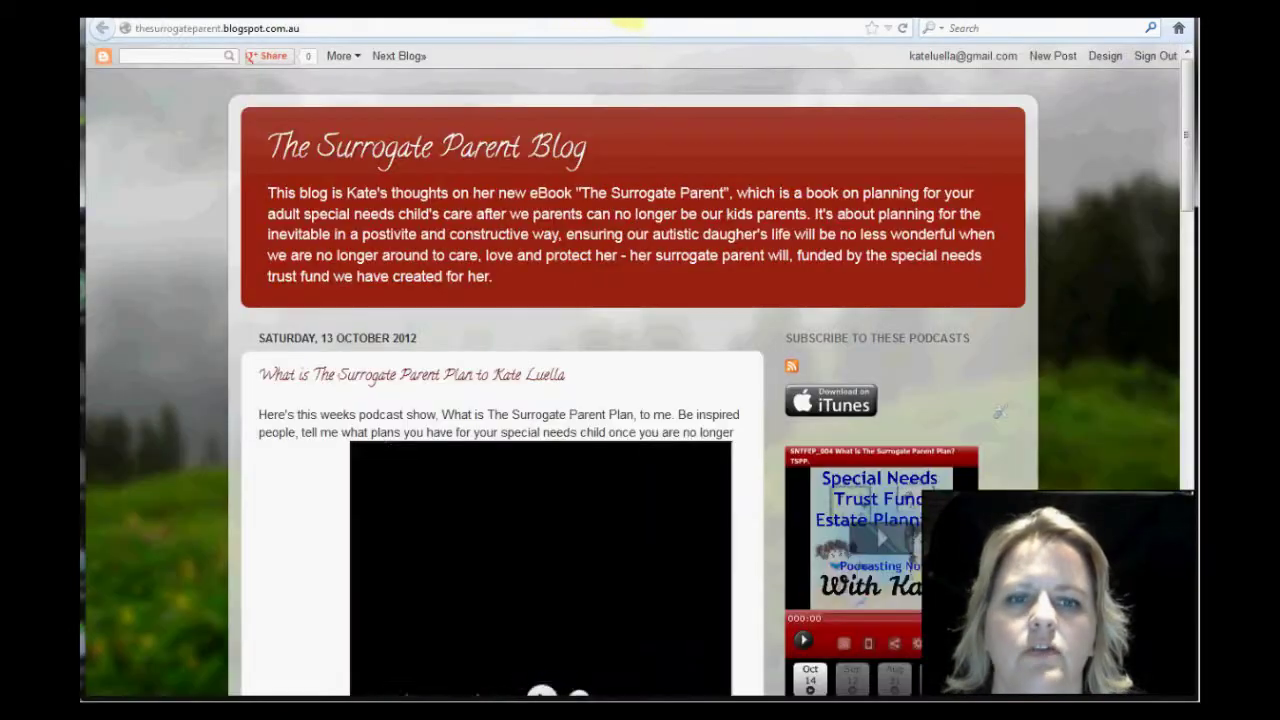
{"action": "left_click", "coordinate": [595, 28]}
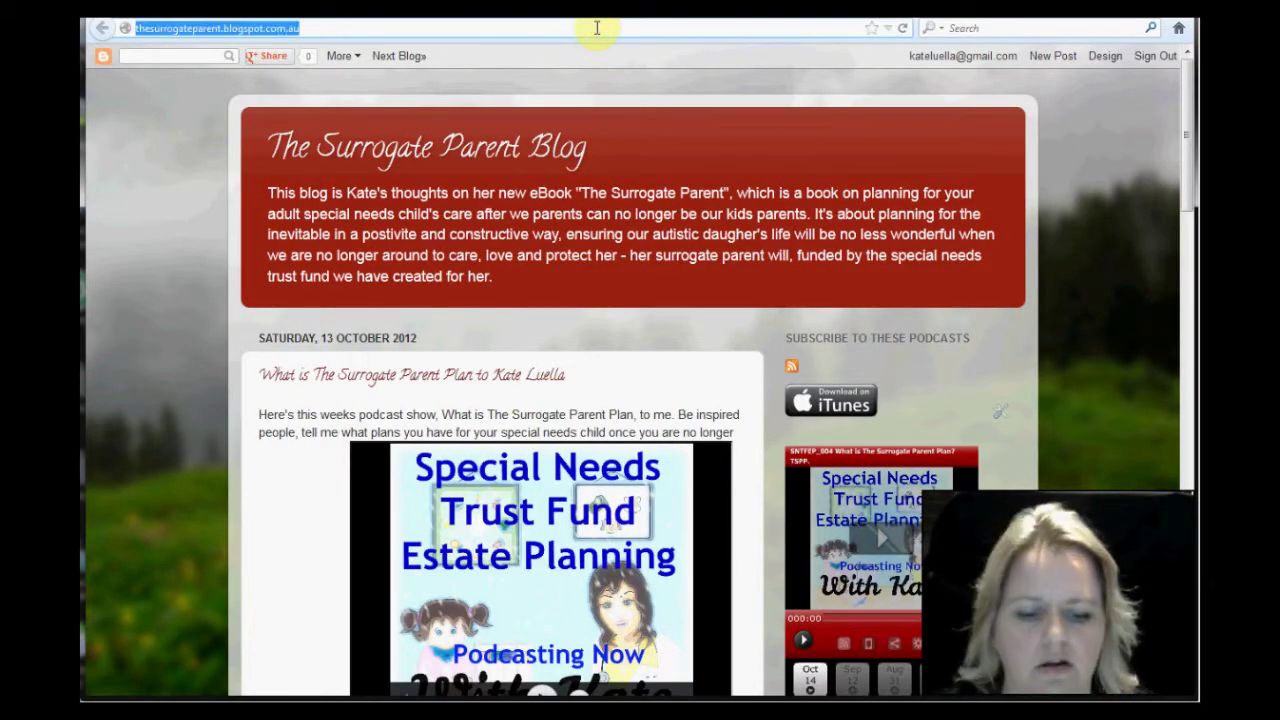
{"action": "key", "text": "Return"}
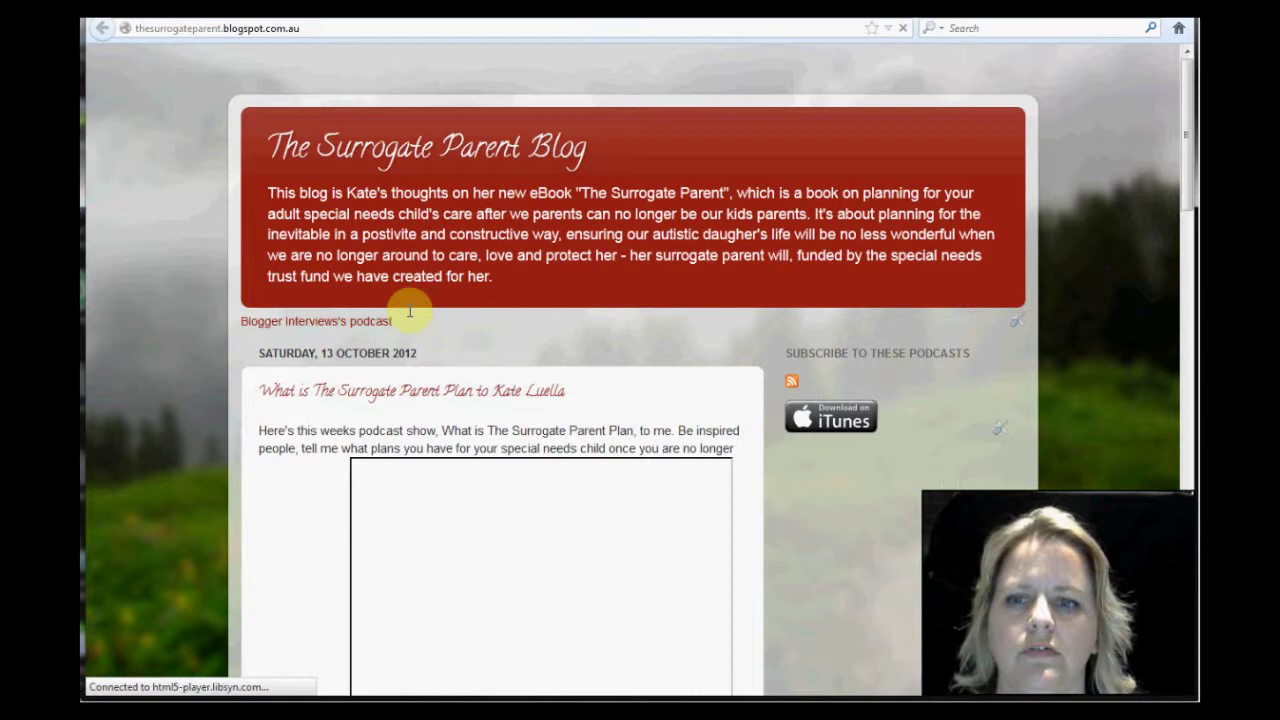